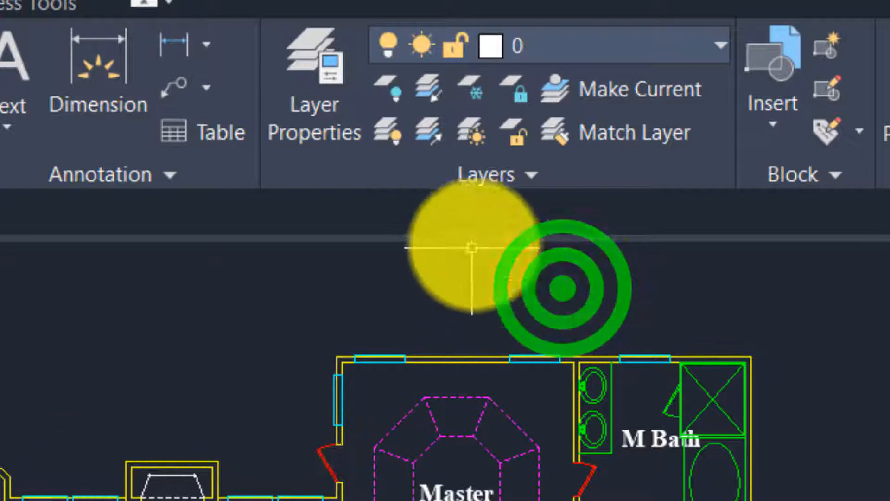
Expand the additional layer tools, pin them open, and release them again.
click(562, 171)
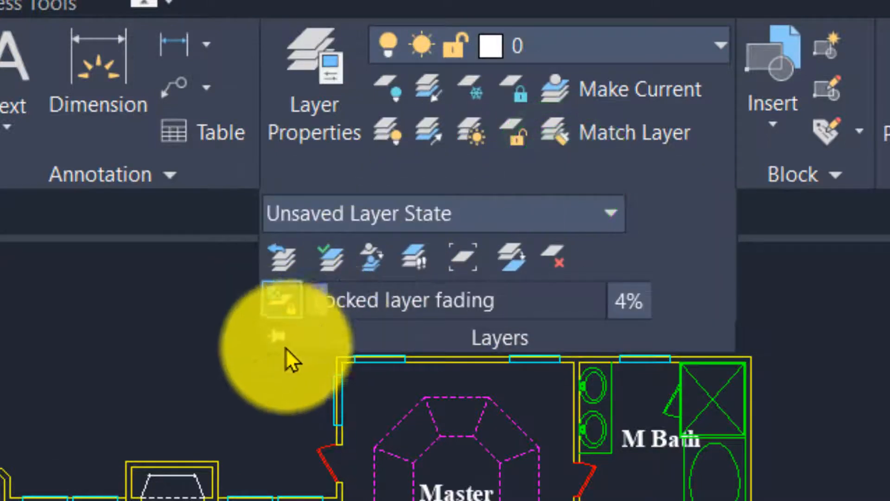
click(276, 336)
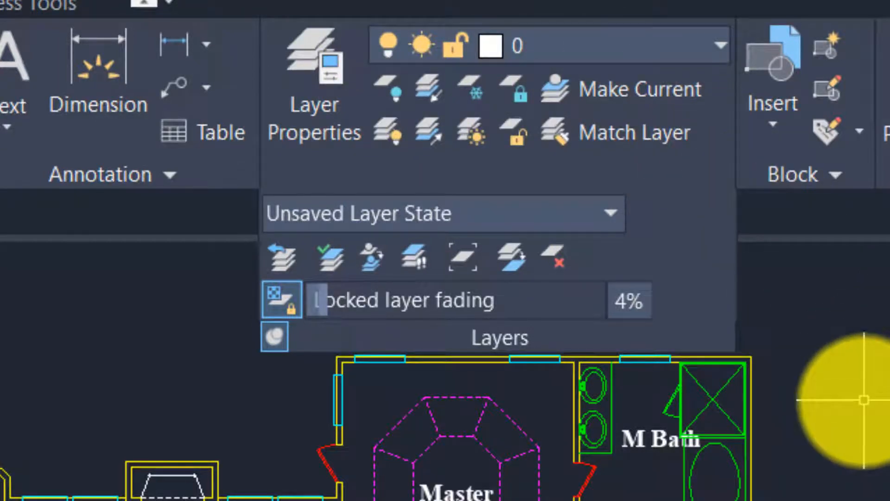
click(269, 339)
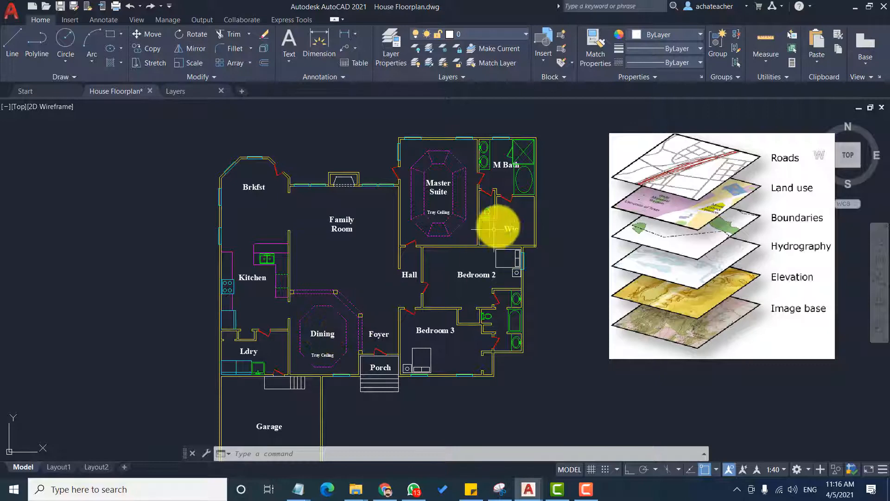
scroll(492, 195, up, 5)
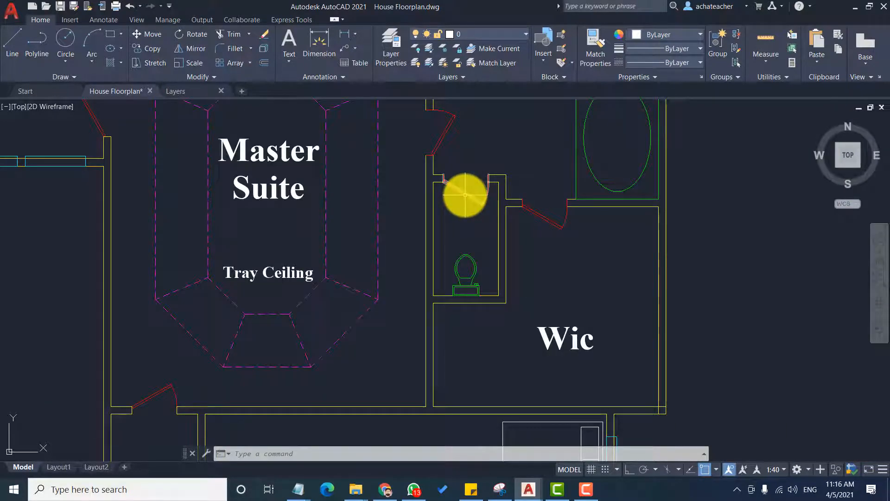
scroll(487, 195, down, 5)
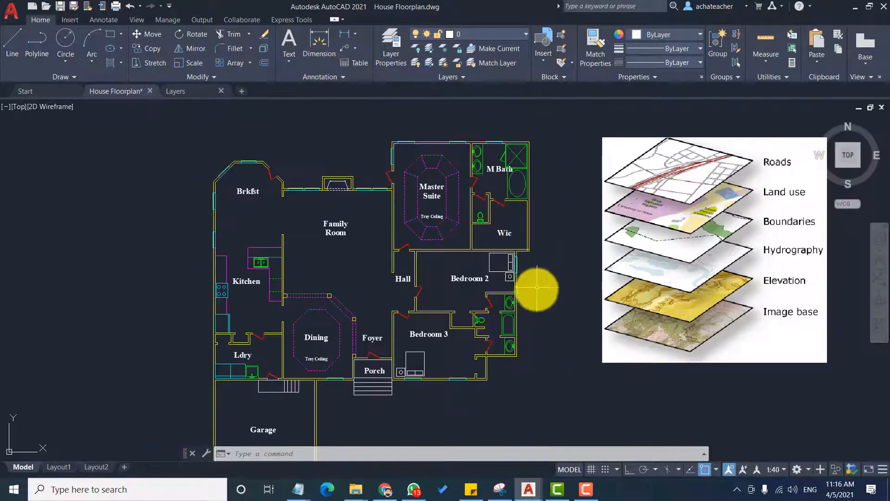
scroll(537, 284, up, 2)
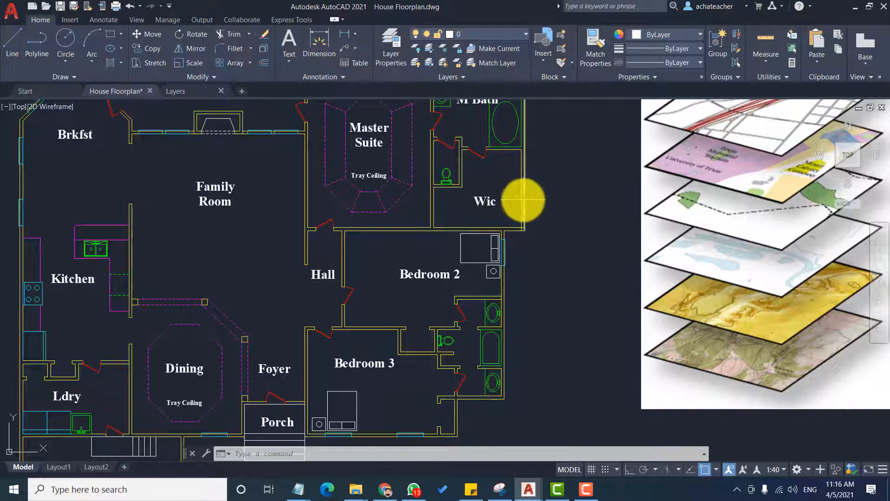
scroll(524, 204, down, 2)
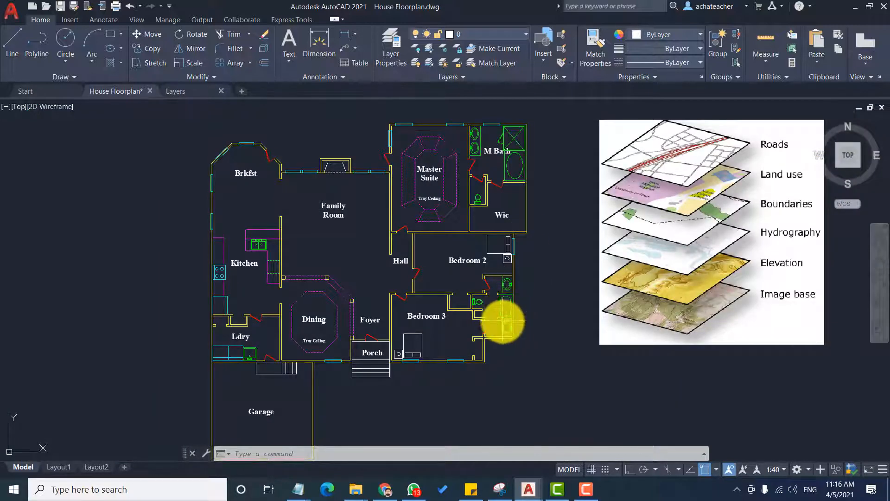
mouse_move(495, 319)
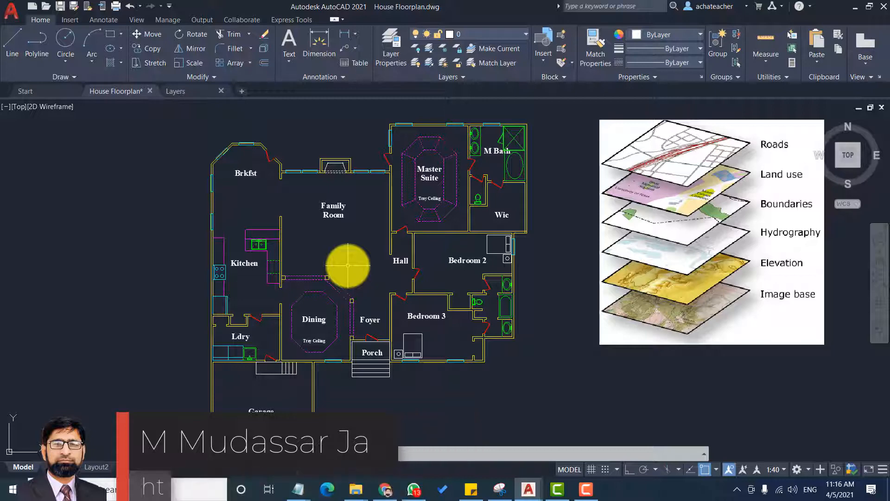
Switch to the Layers drawing and turn off the dimensions layer.
click(194, 91)
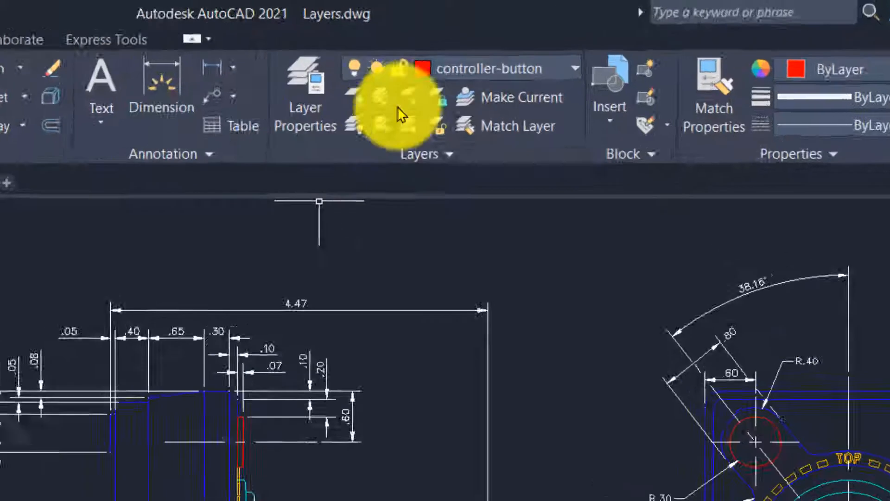
click(463, 37)
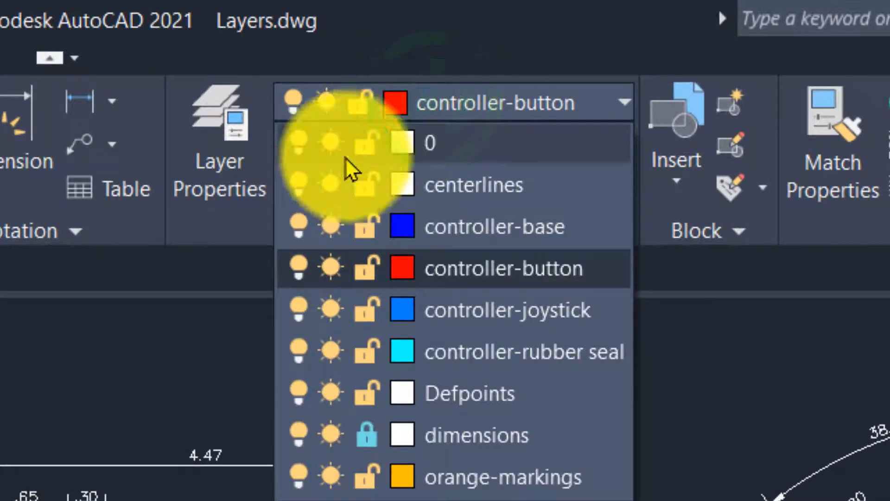
click(297, 433)
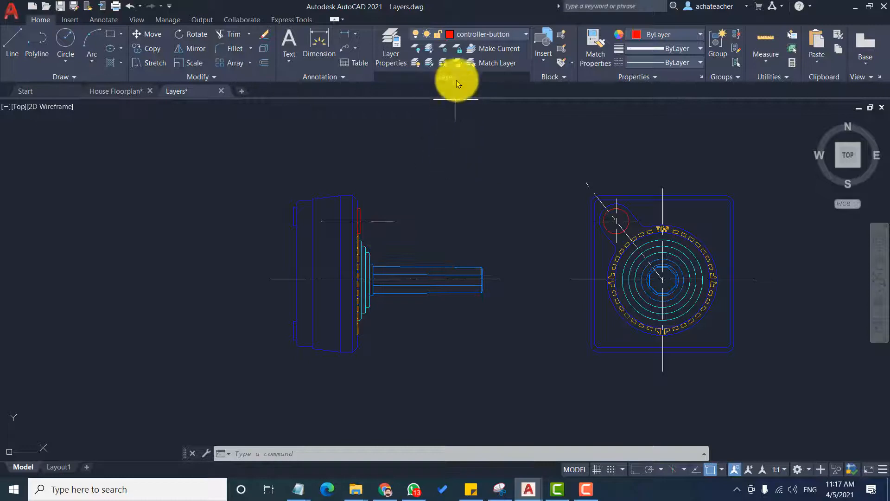
Turn the dimensions layer back on and return to the House Floorplan drawing.
click(480, 32)
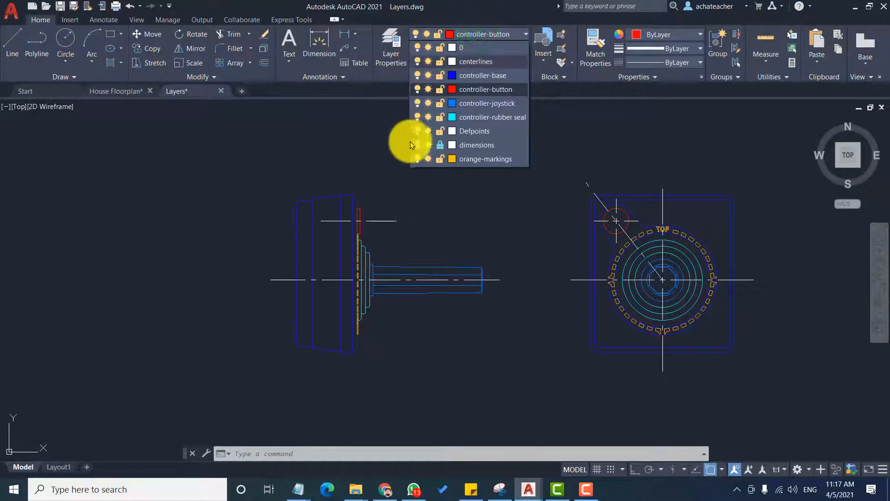
click(411, 145)
click(113, 92)
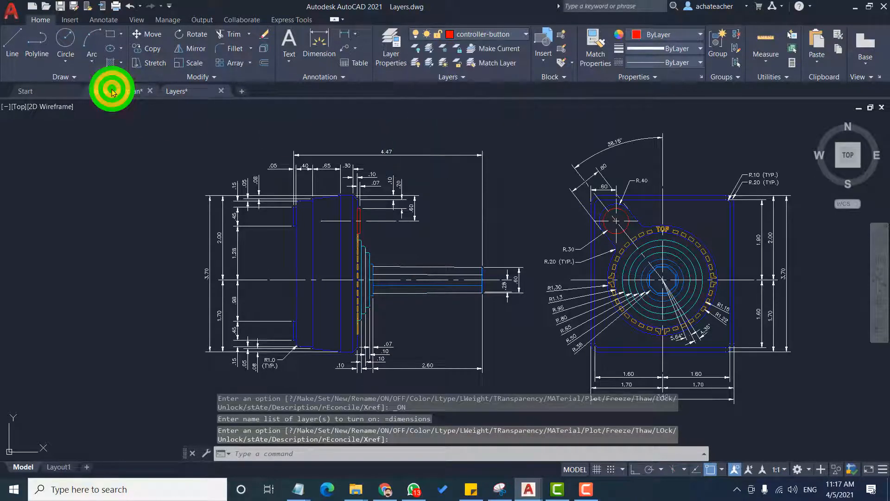
click(112, 92)
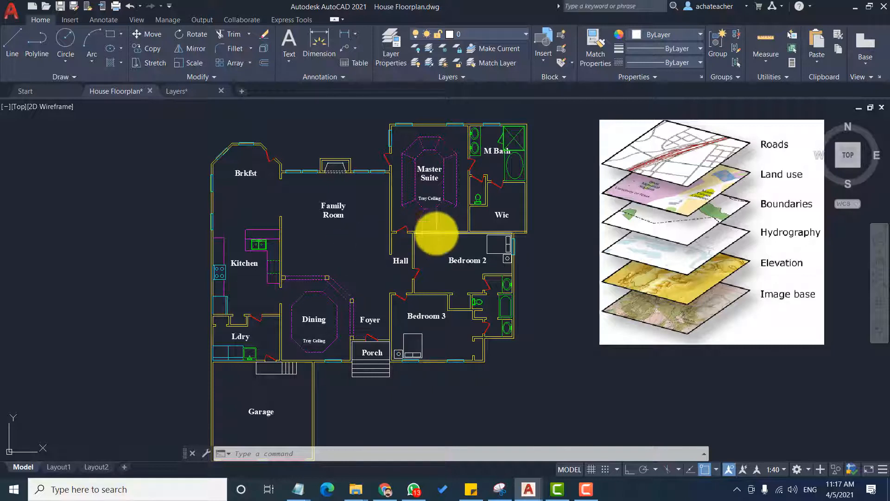
Inspect the house floor plan and review the list of layers it uses.
scroll(407, 229, up, 5)
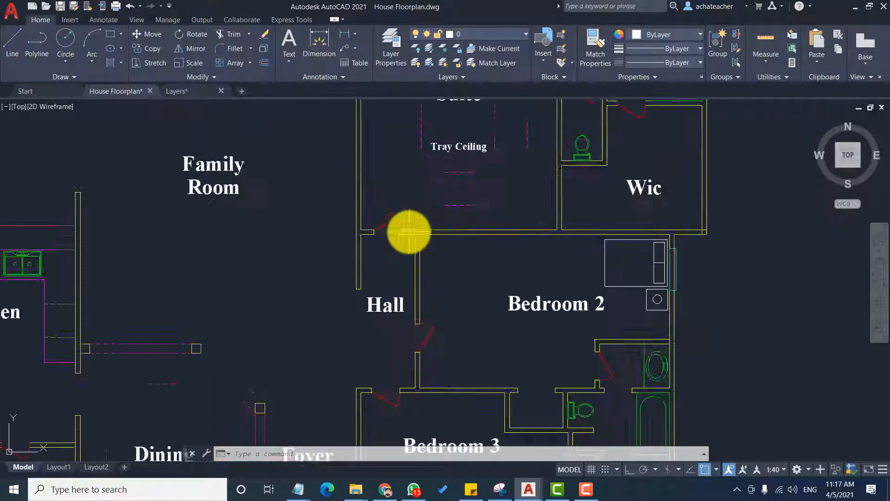
scroll(372, 202, down, 3)
scroll(372, 202, down, 4)
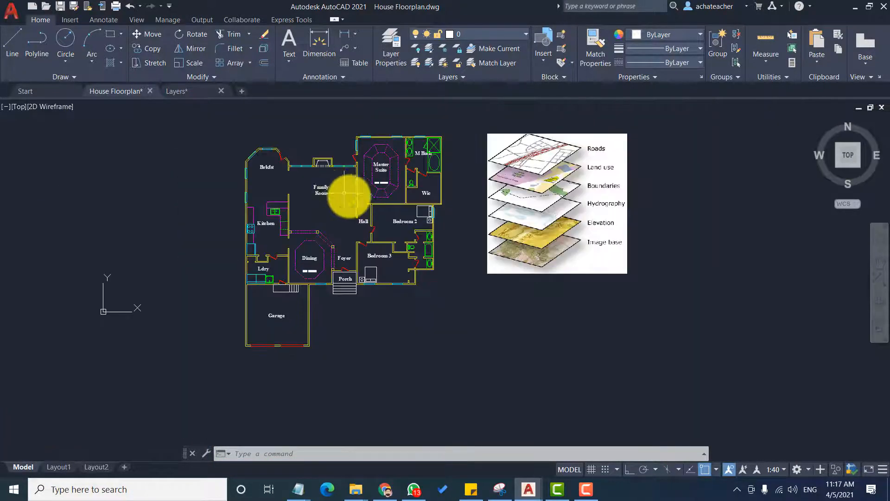
scroll(212, 129, up, 1)
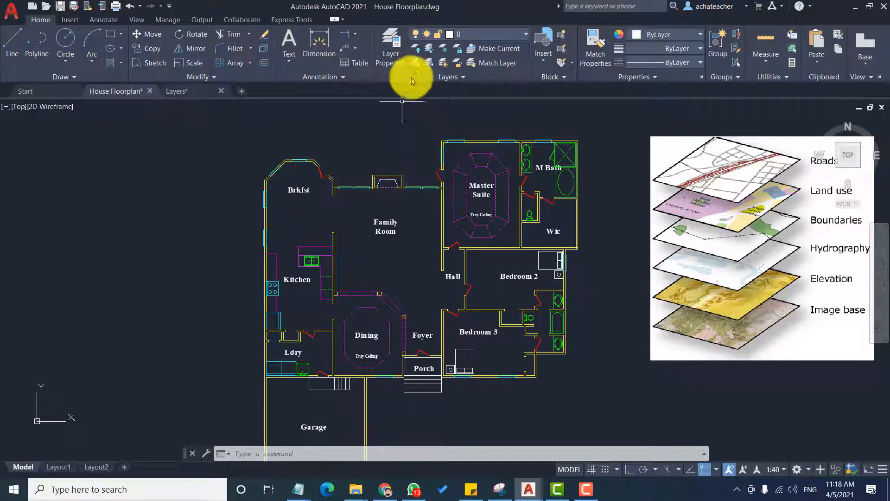
click(485, 34)
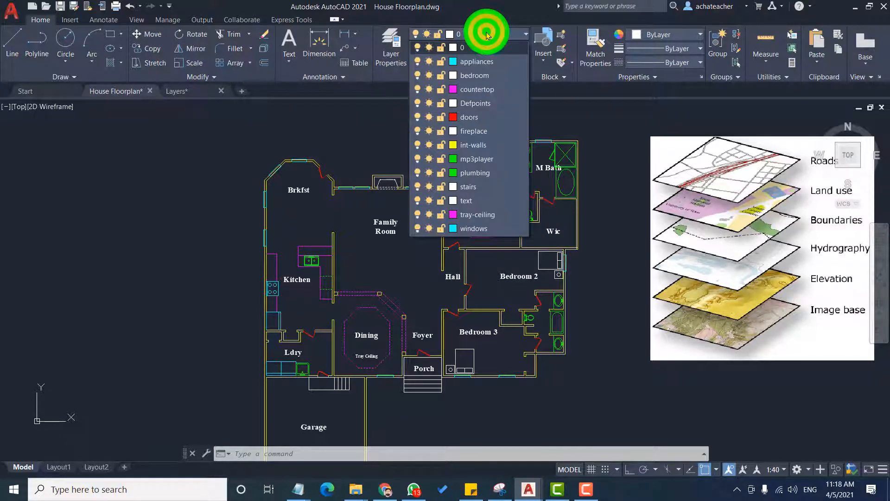
click(486, 33)
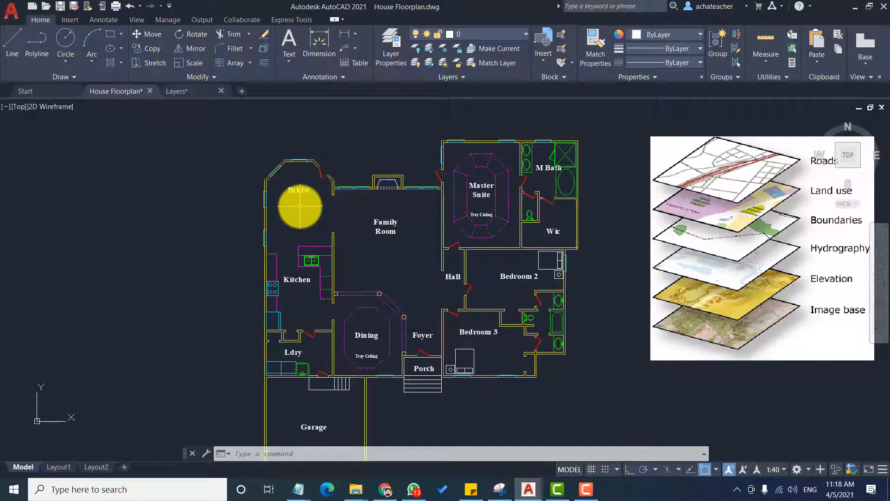
Open the Layer Properties Manager and widen its Name column.
click(454, 76)
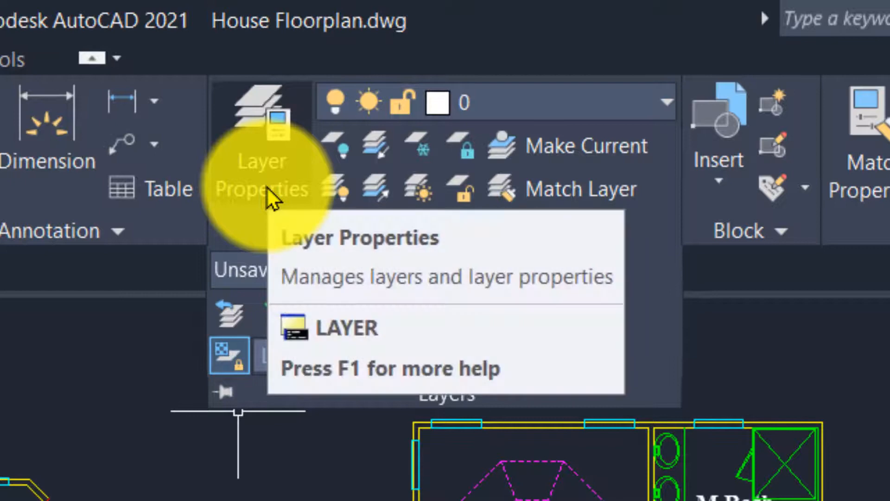
click(266, 176)
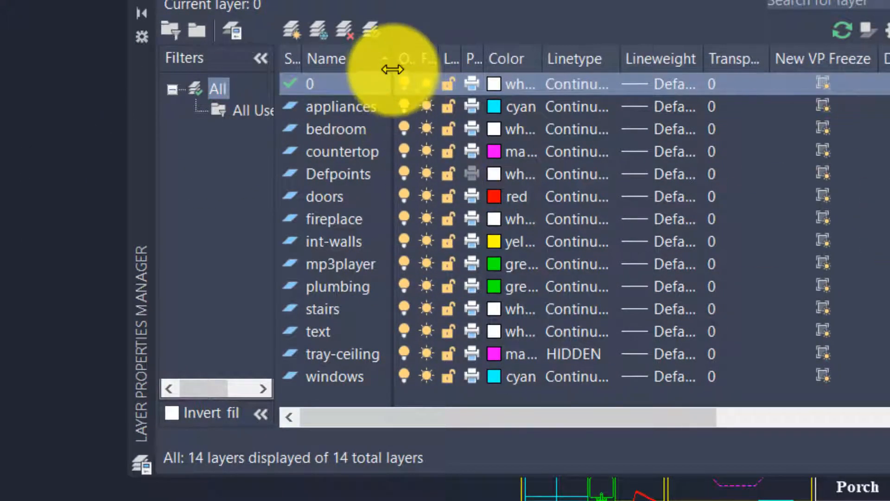
drag(392, 67, 504, 63)
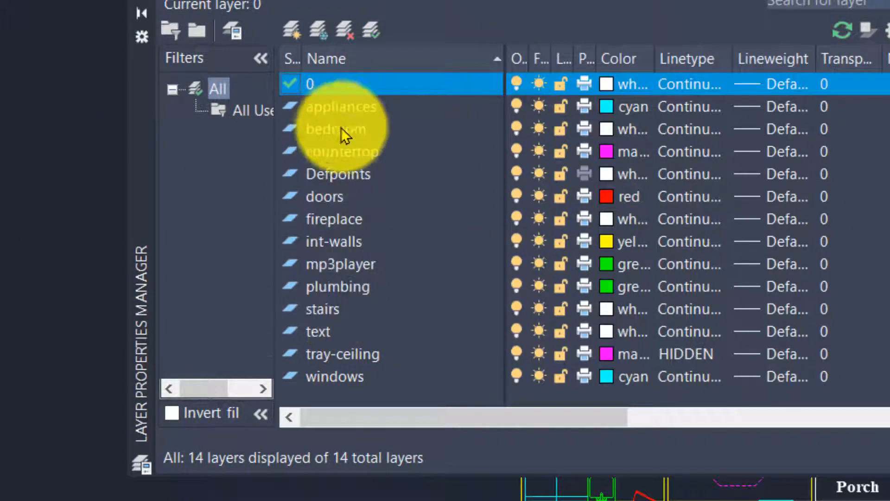
Look through the floor plan's layers one by one, from appliances and bedroom down to plumbing and stairs.
click(333, 108)
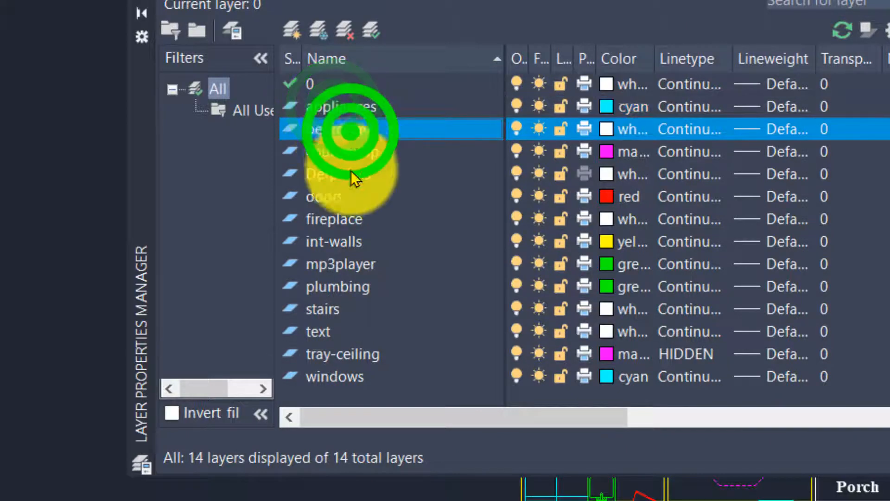
click(350, 132)
click(352, 157)
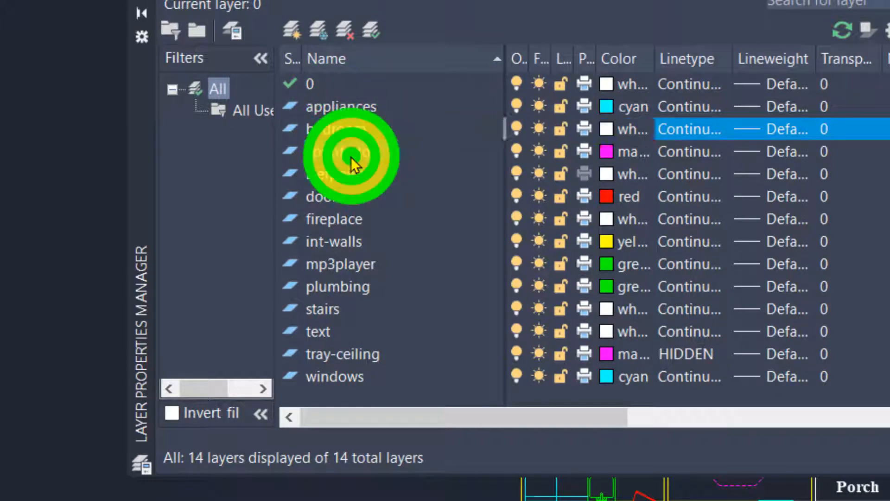
click(326, 198)
click(326, 220)
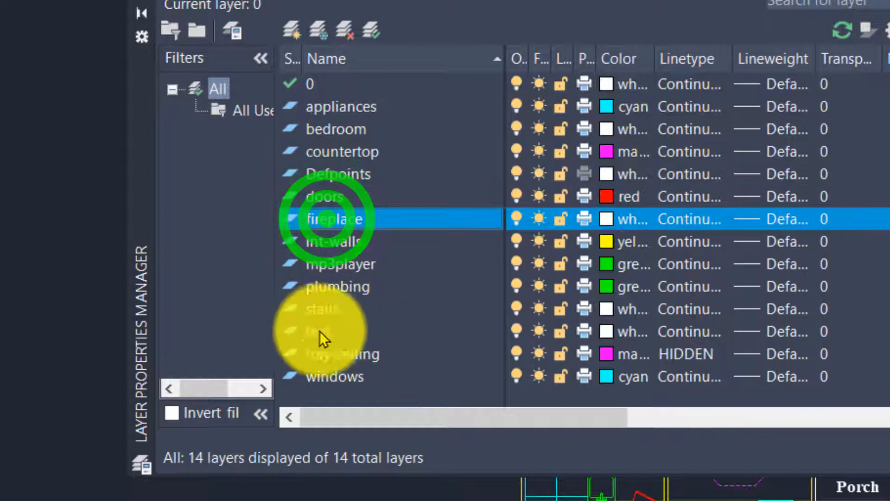
click(332, 289)
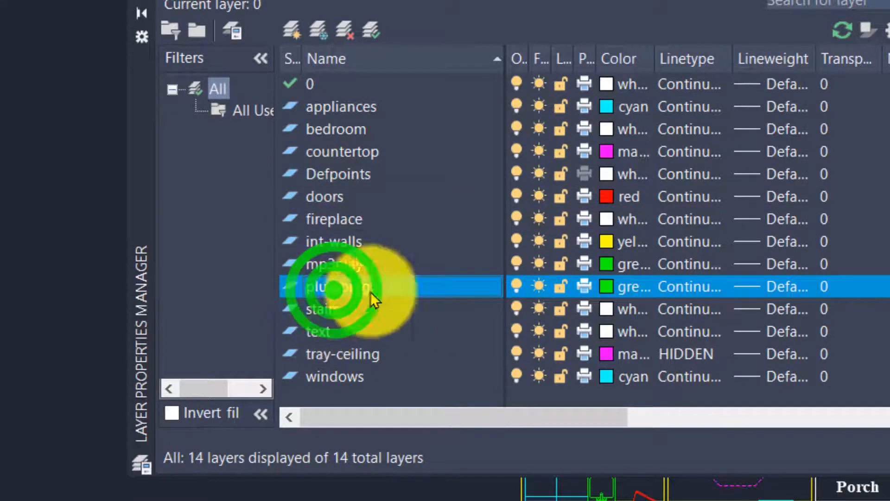
click(321, 316)
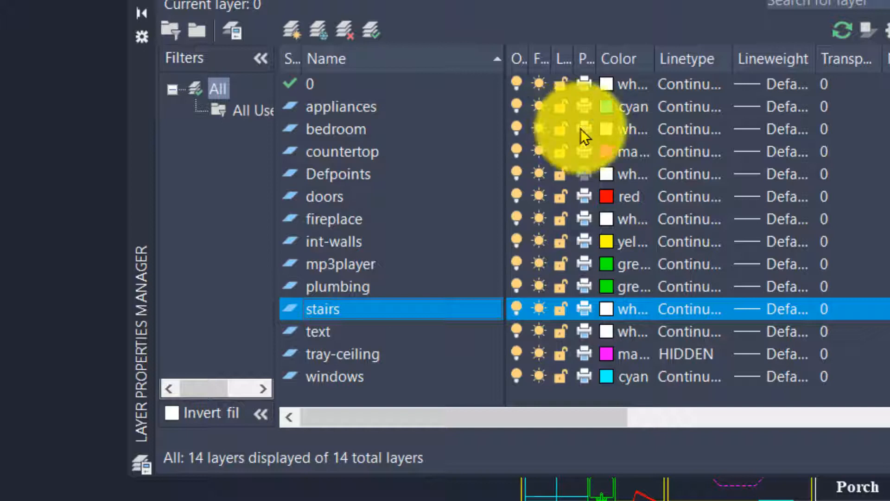
Widen the Color column of the layer list to show the full color names.
click(652, 58)
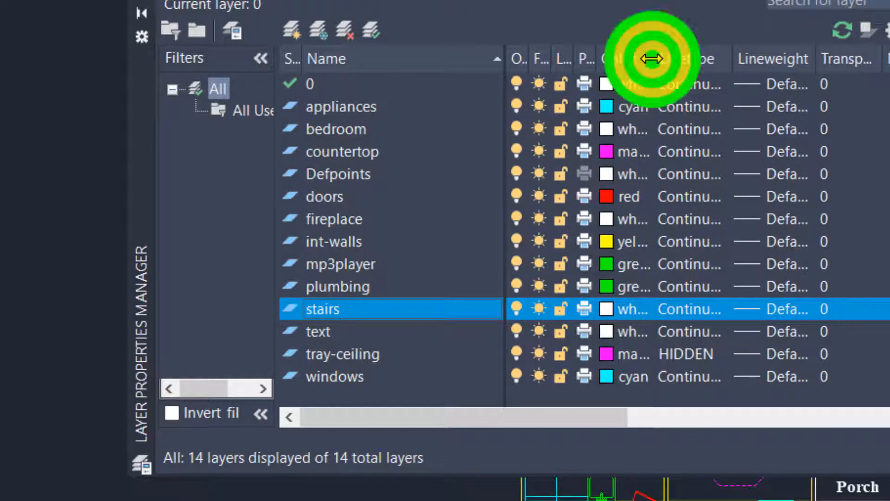
drag(652, 58, 753, 57)
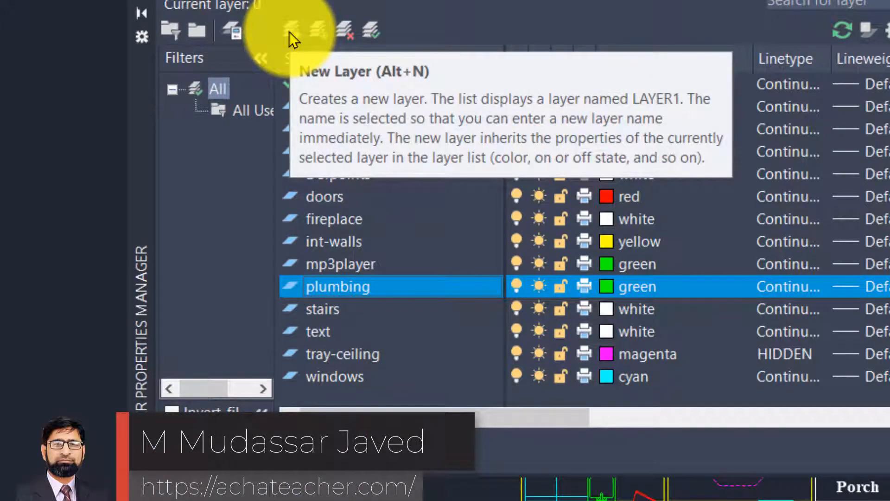
Create a new layer based on the plumbing layer and name it "first floor doors".
click(290, 32)
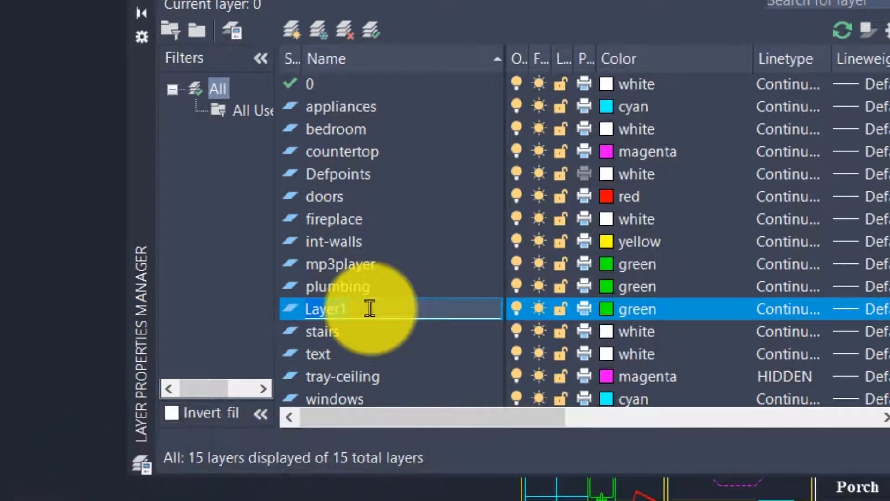
click(385, 309)
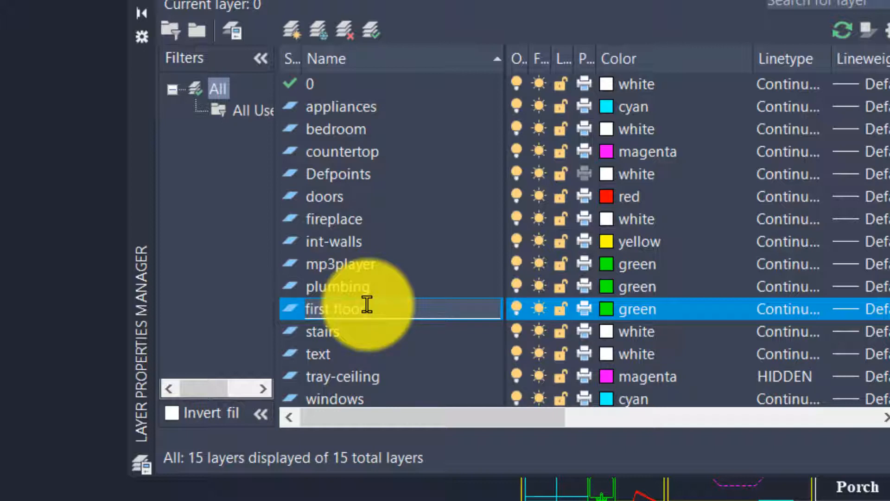
click(392, 331)
click(390, 307)
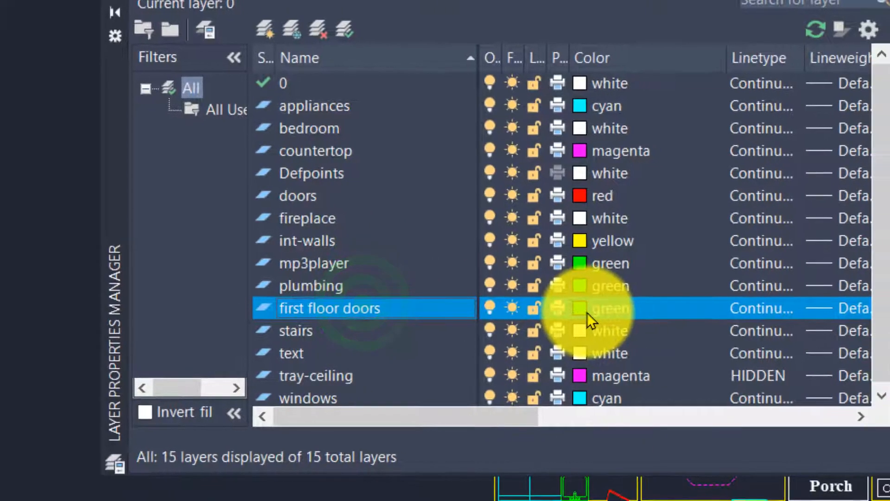
Set the color of the first floor doors layer to index color 120.
click(616, 309)
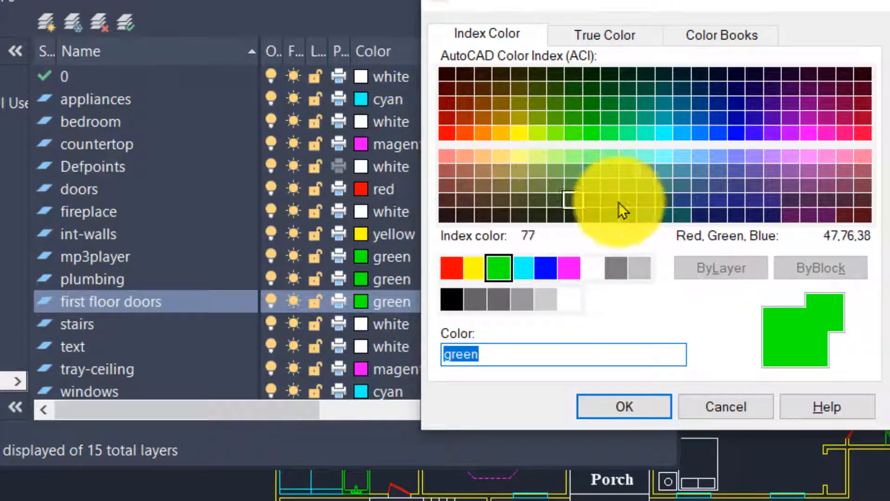
click(646, 138)
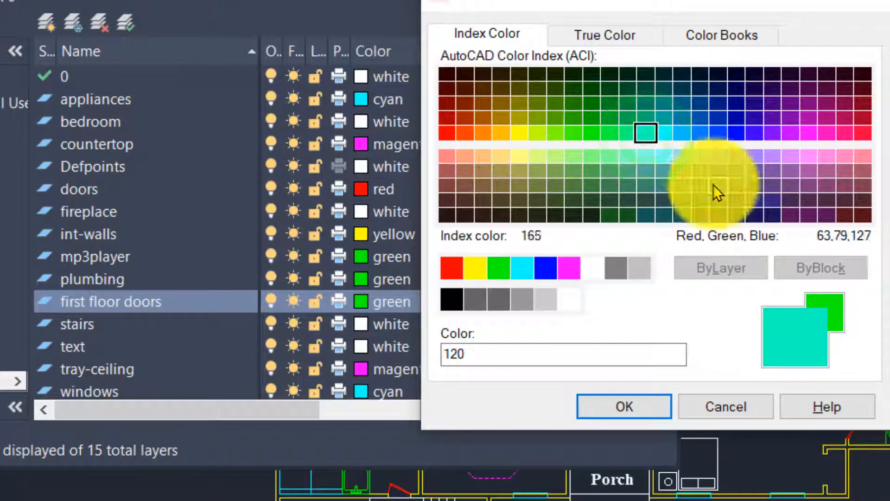
click(654, 407)
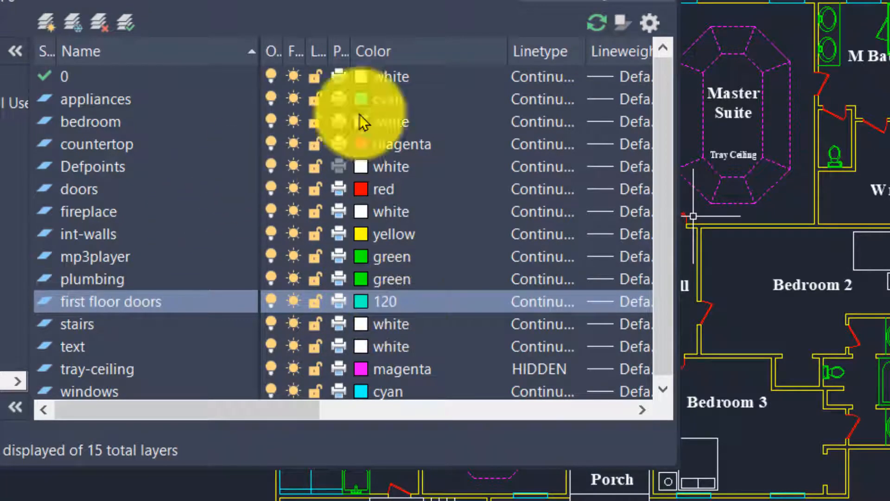
Close the layer manager and make first floor doors the current layer.
click(298, 1)
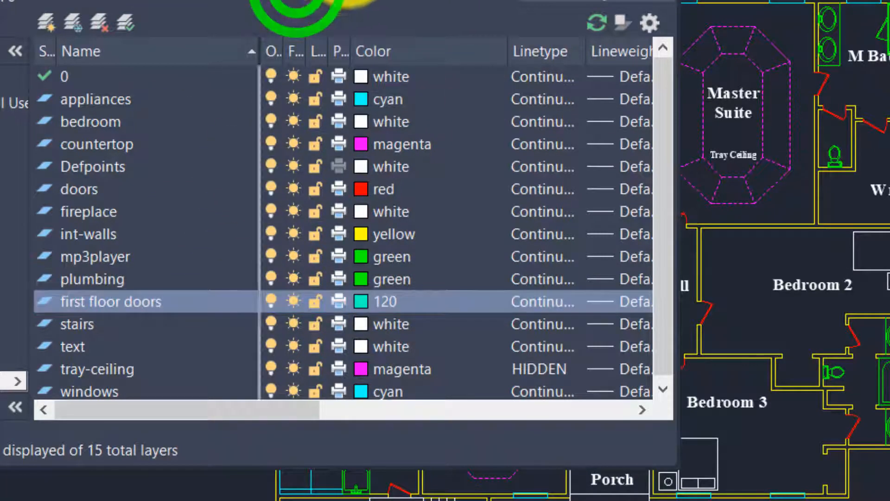
click(212, 0)
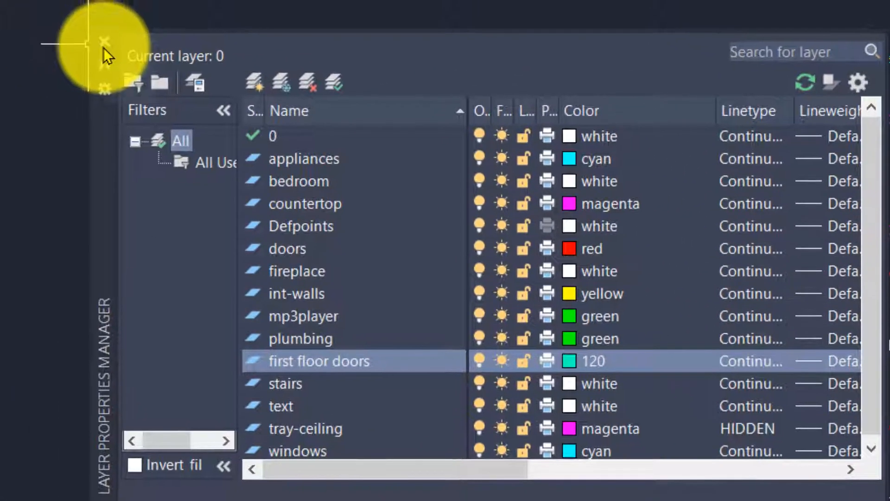
click(106, 40)
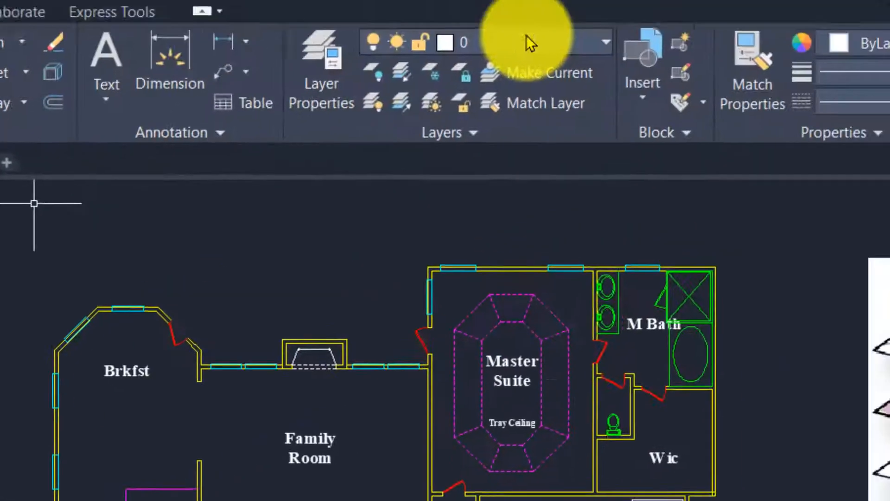
click(466, 66)
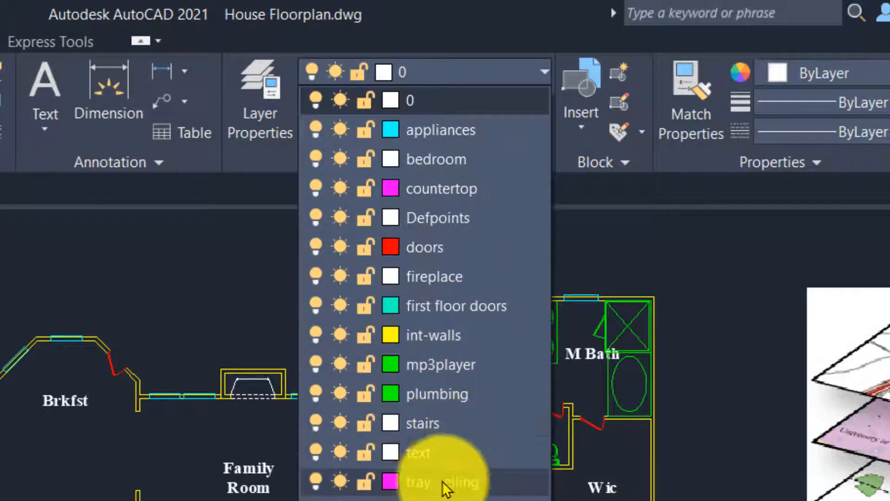
click(426, 306)
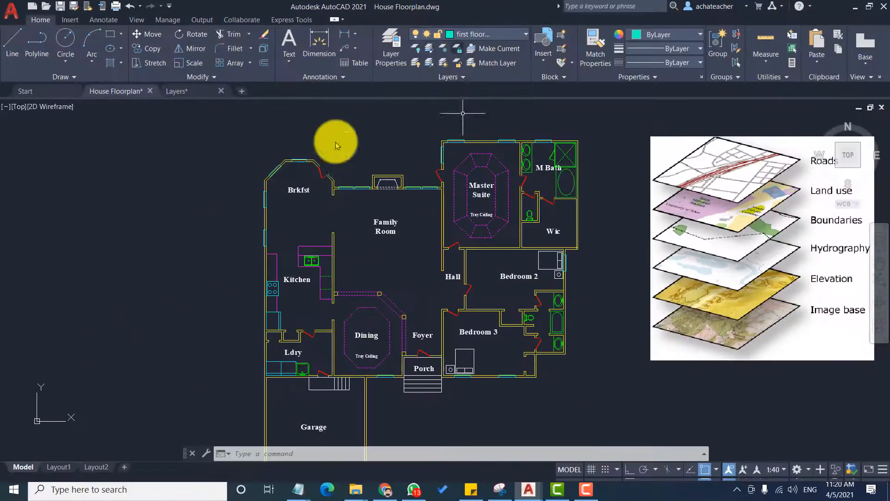
Draw a three-point arc on the current layer in the empty area outside the Kitchen's exterior wall.
click(93, 38)
click(126, 321)
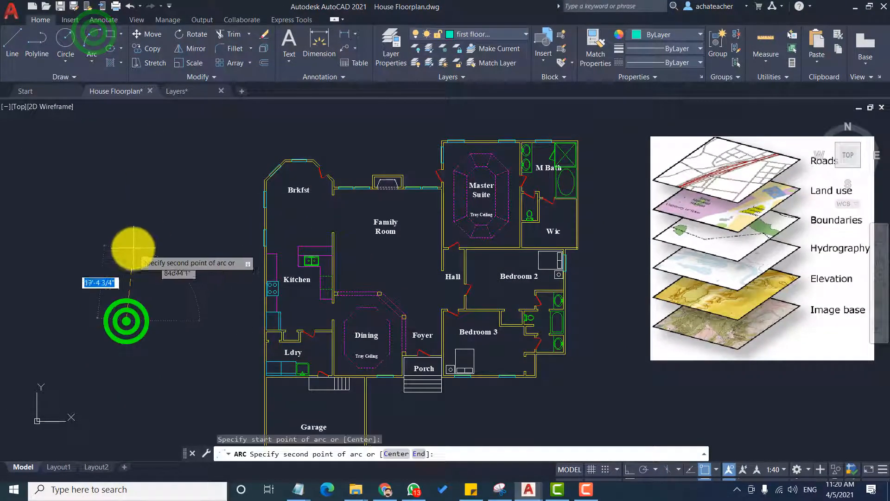
click(131, 235)
click(190, 230)
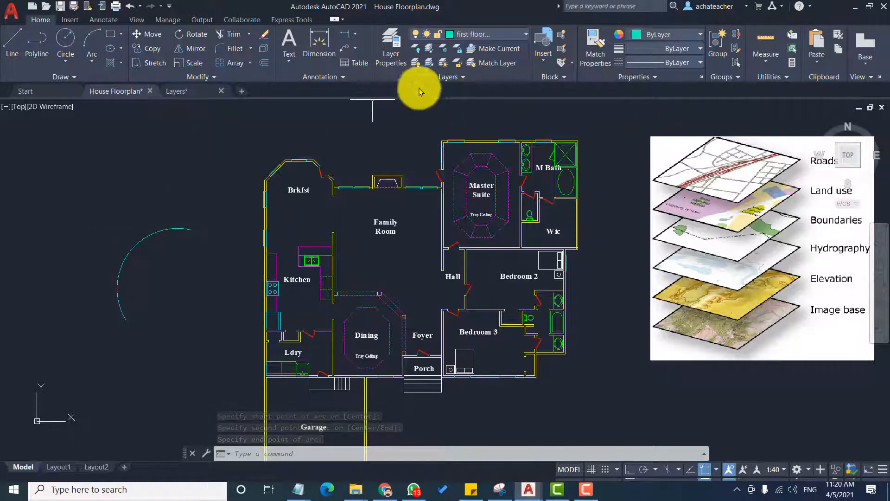
Create a new layer group filter with its default name in the layer manager.
click(398, 56)
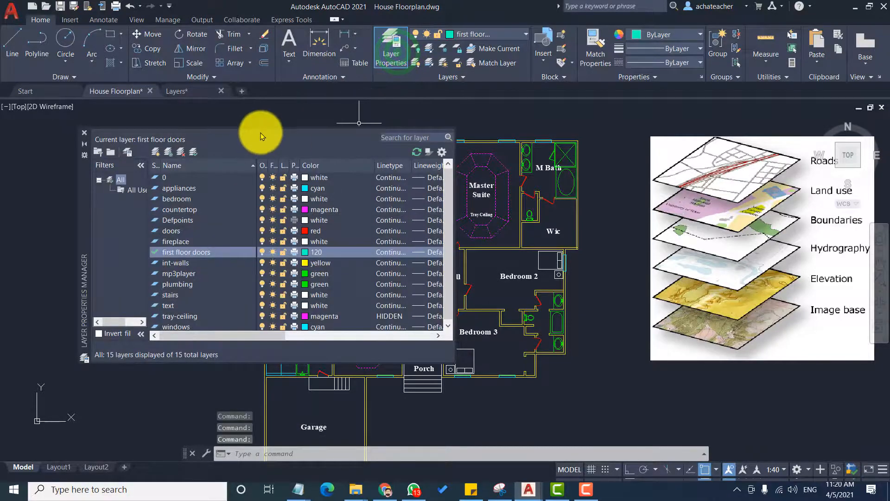
click(285, 135)
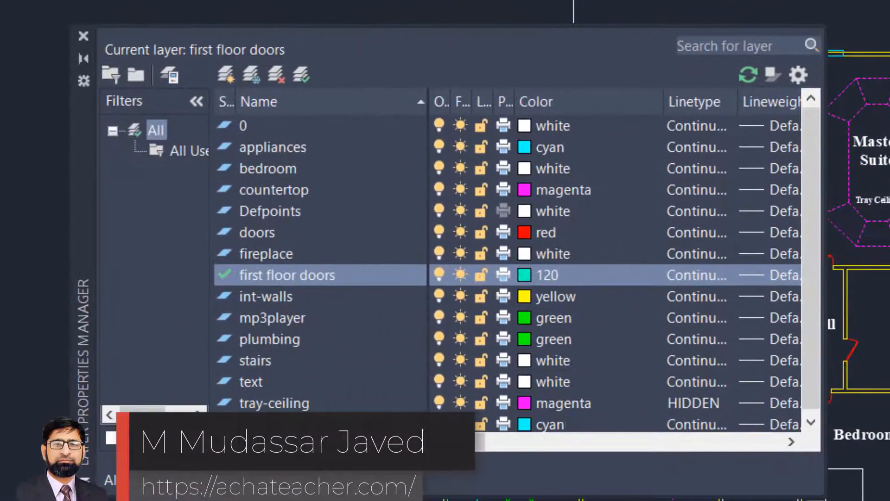
scroll(259, 291, down, 1)
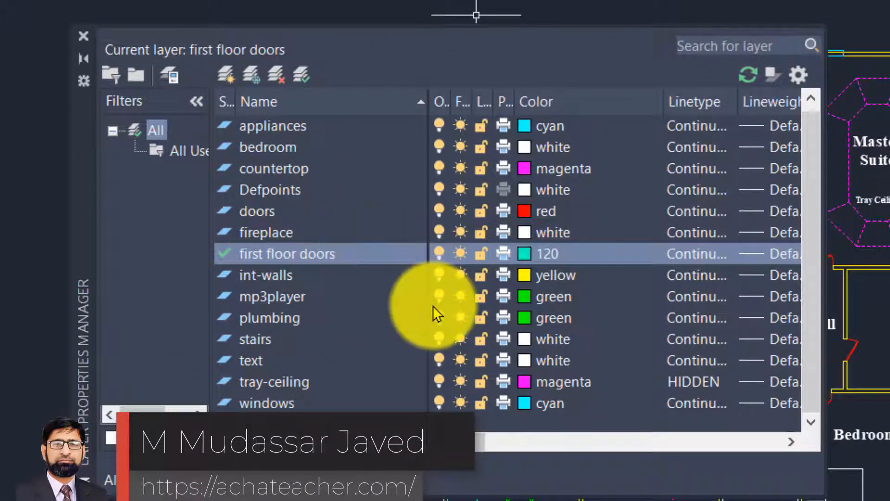
scroll(433, 305, up, 1)
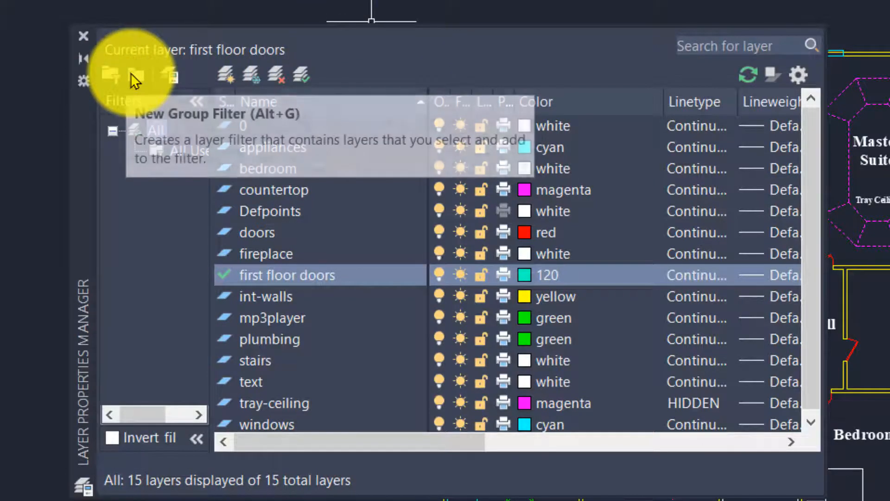
click(131, 73)
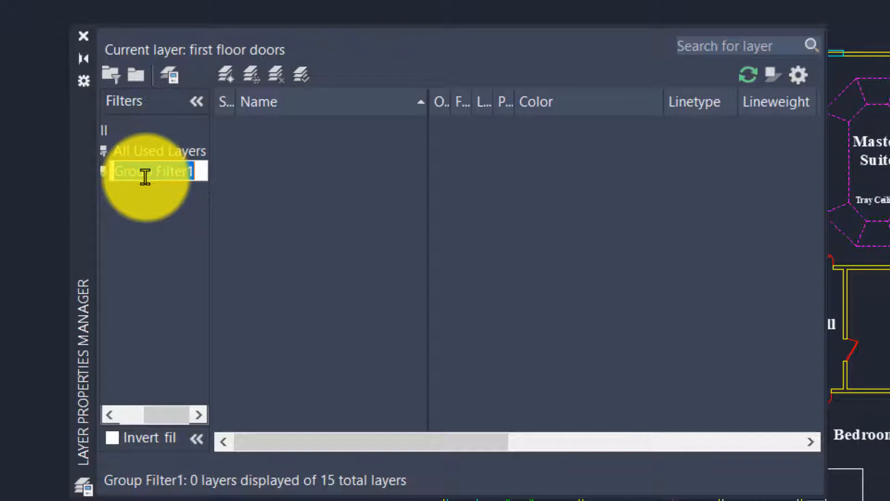
click(147, 255)
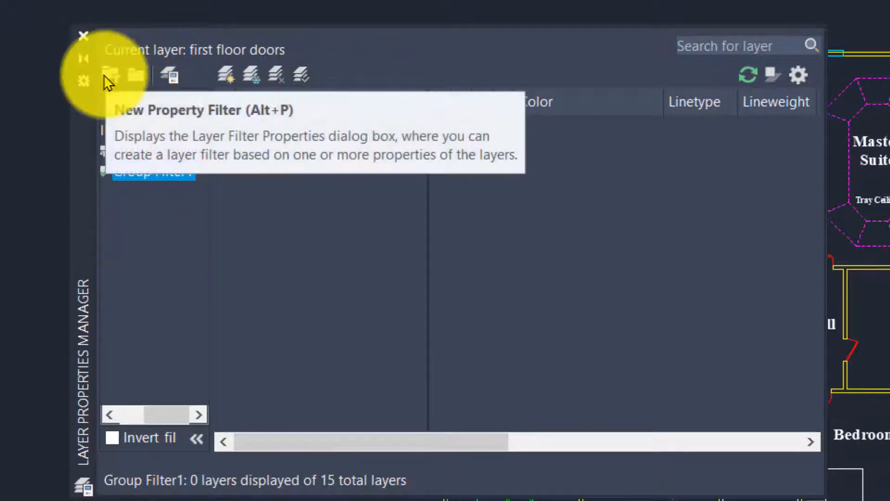
View the settings for a new layer property filter, and close them and the layer manager without creating one.
click(108, 75)
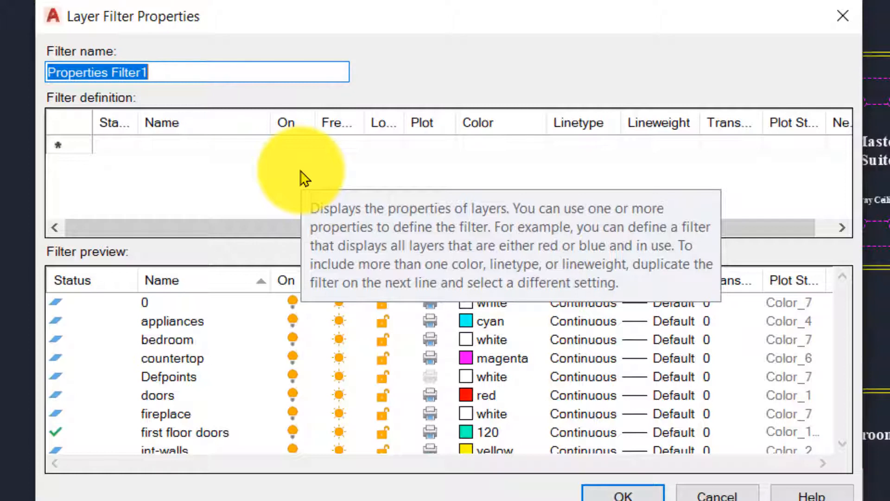
click(843, 16)
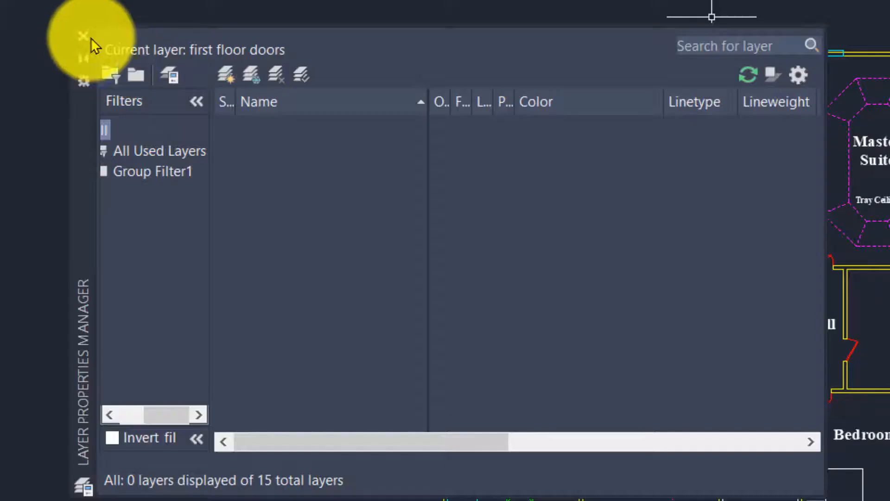
drag(93, 205, 71, 202)
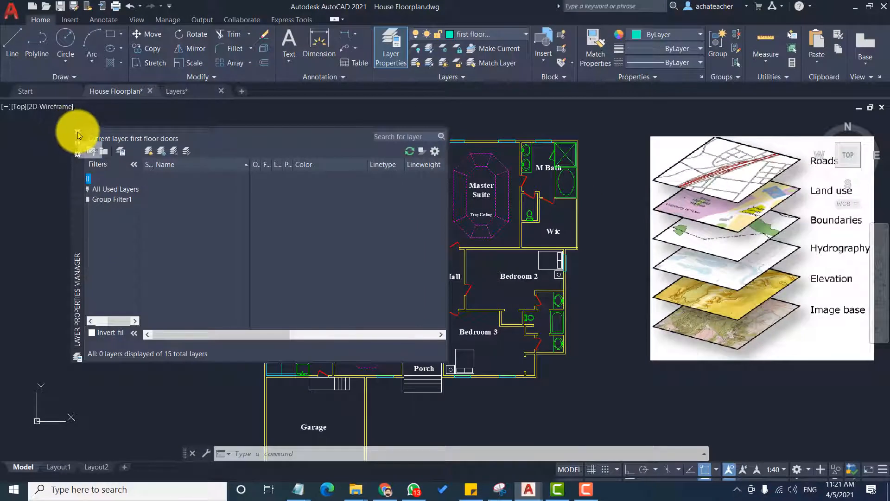
click(77, 134)
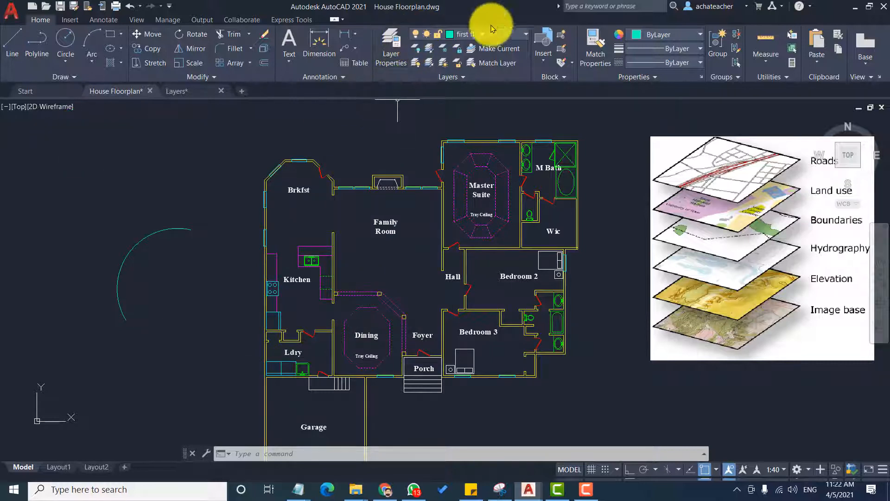
Turn the dimensions layer off and back on in the Layers drawing.
click(397, 76)
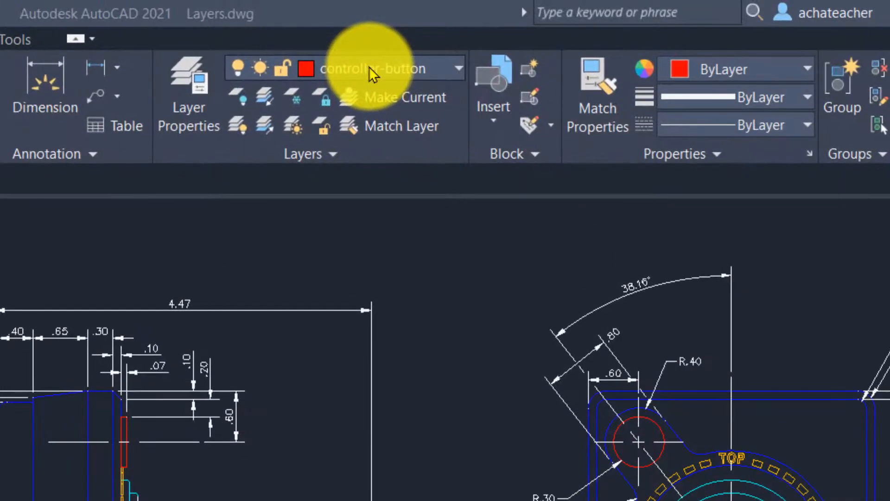
click(369, 67)
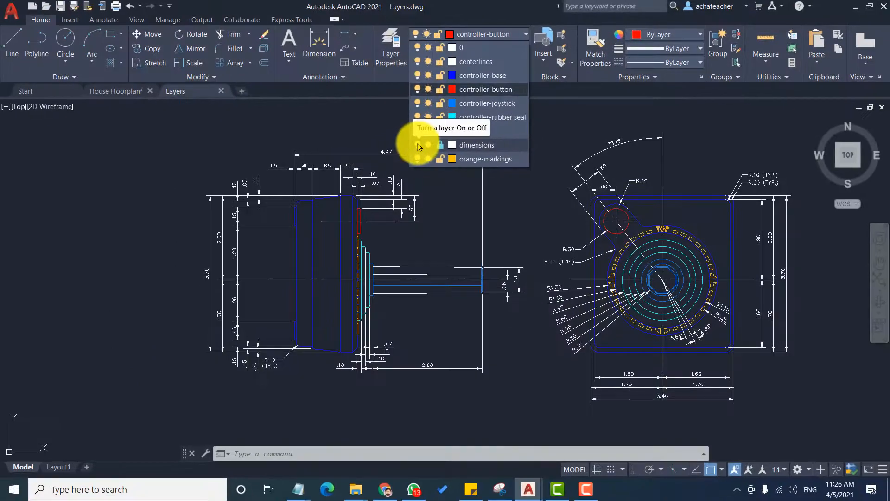
click(417, 145)
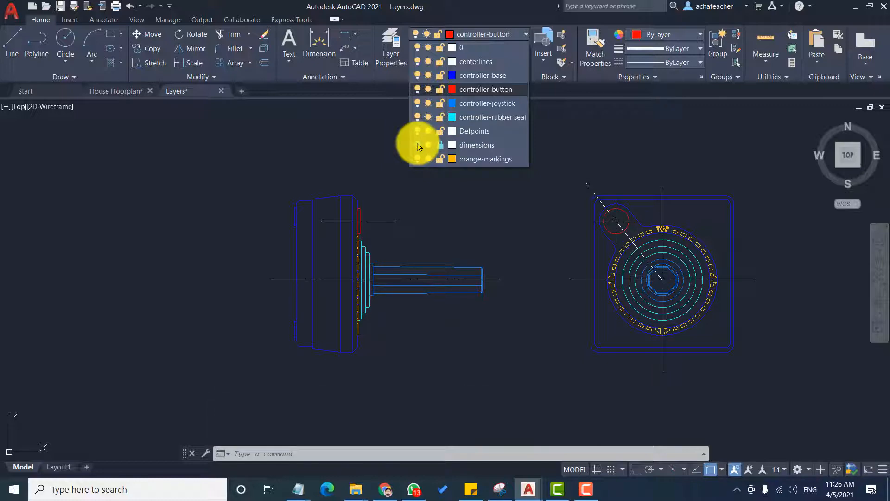
click(418, 145)
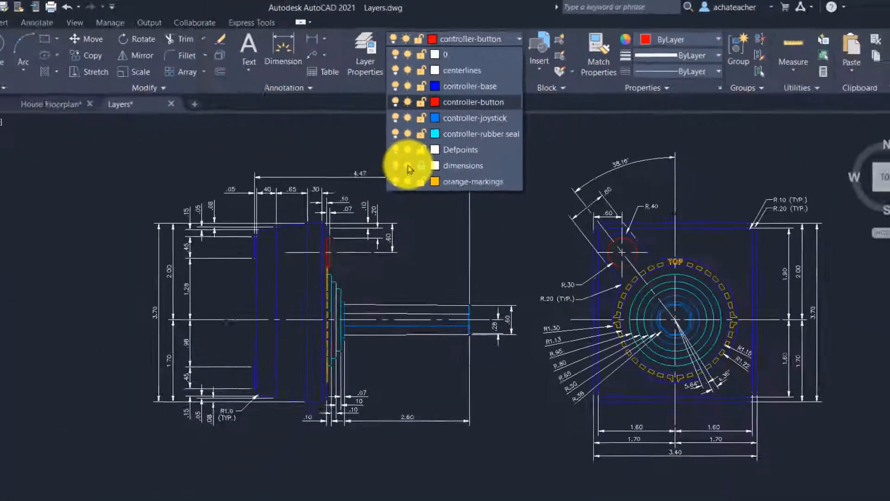
Freeze and thaw the dimensions layer twice.
click(285, 288)
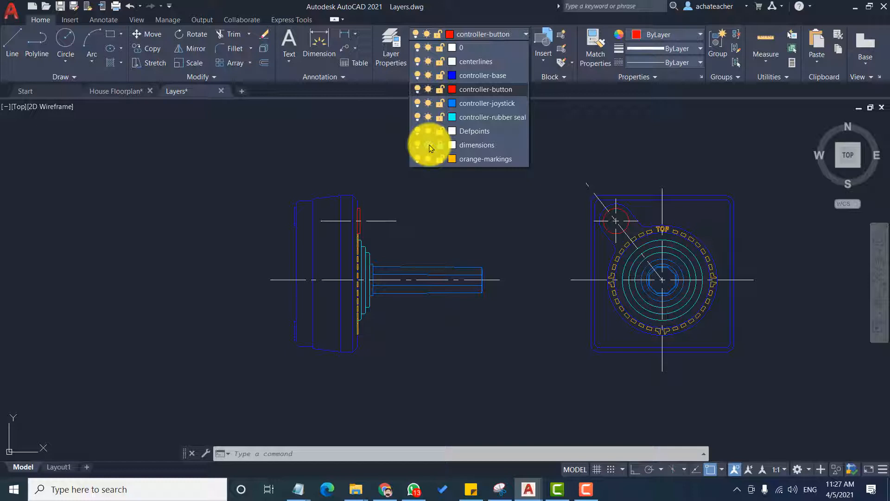
click(429, 145)
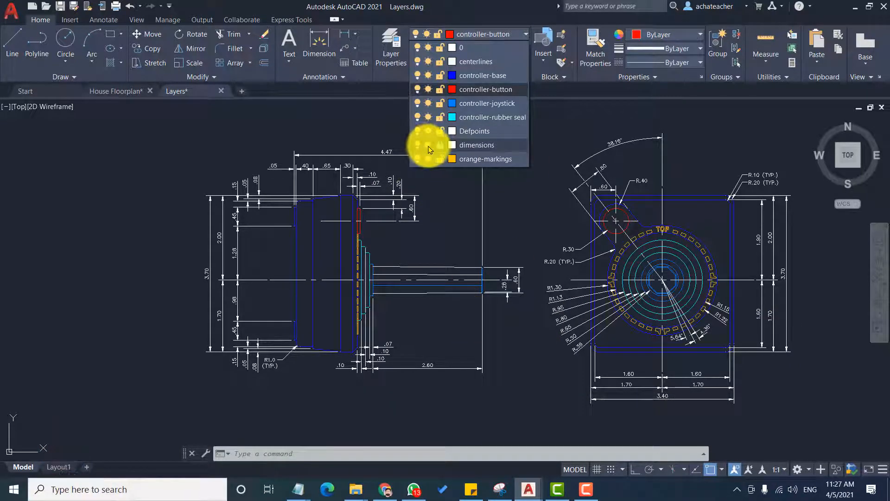
click(429, 145)
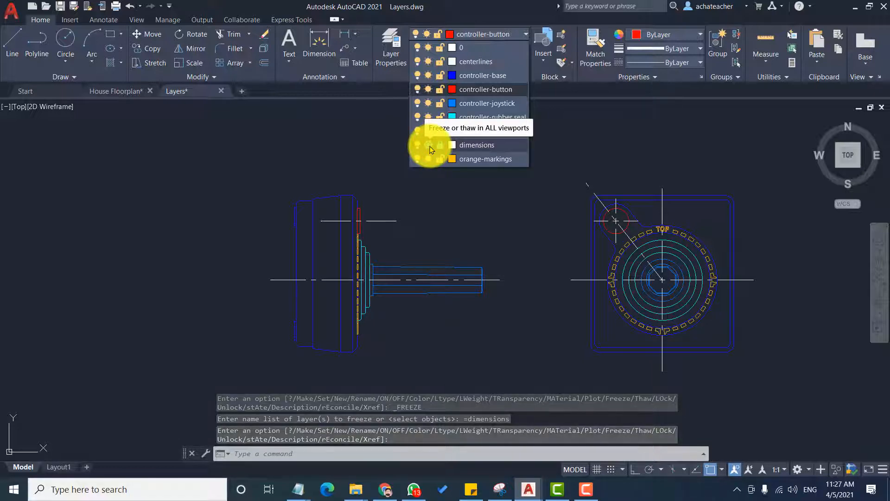
click(430, 147)
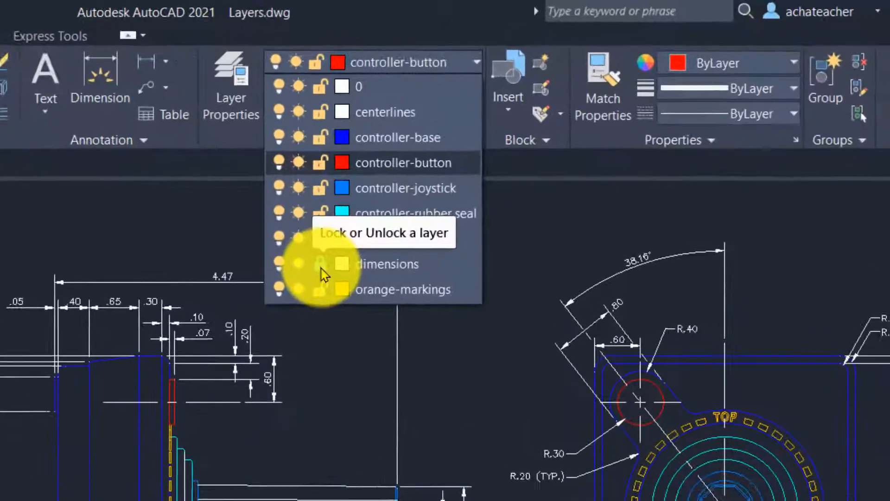
Toggle the lock of the dimensions layer, make it the current layer and leave it unlocked.
click(320, 265)
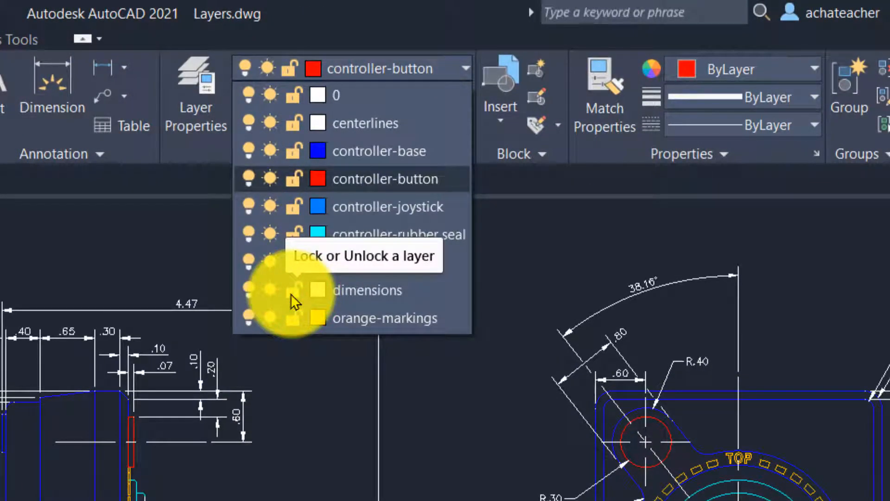
click(291, 295)
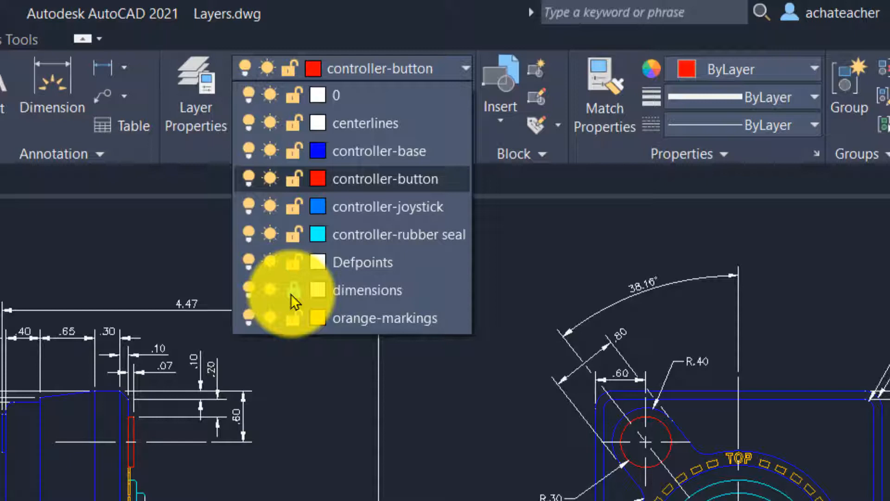
click(355, 292)
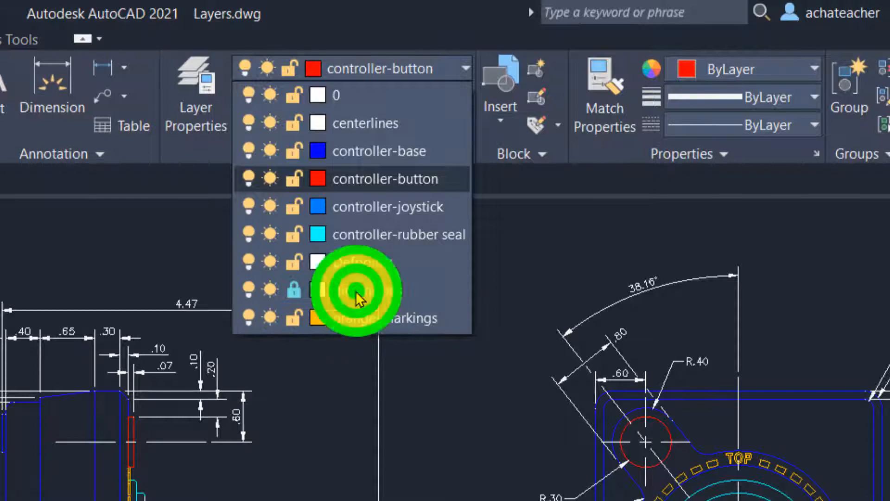
click(348, 61)
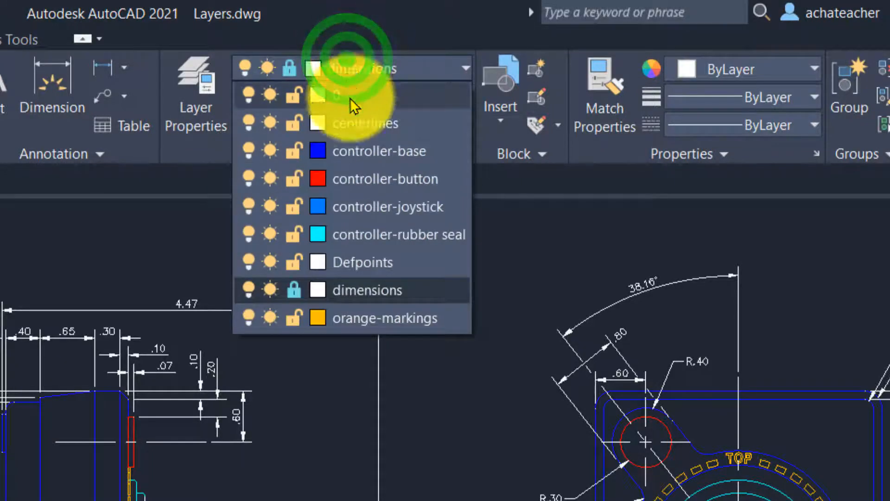
click(298, 289)
Make controller-rubber seal the current layer and try to turn it off.
click(349, 61)
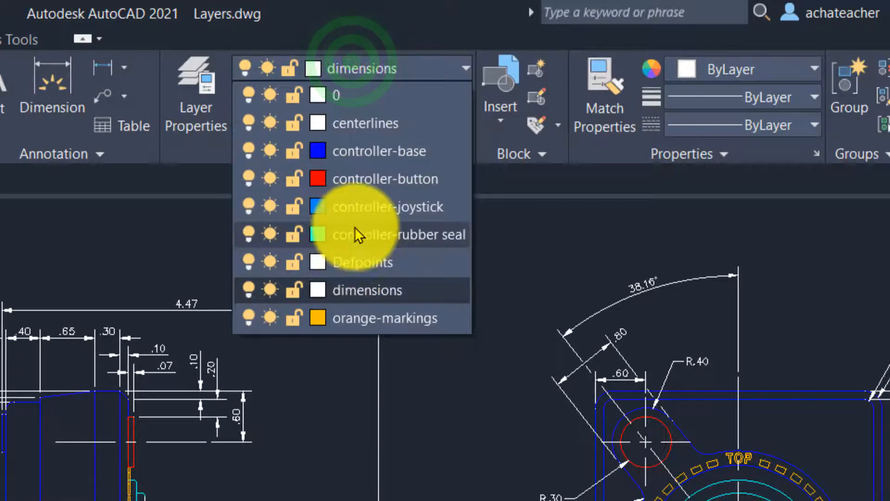
click(354, 228)
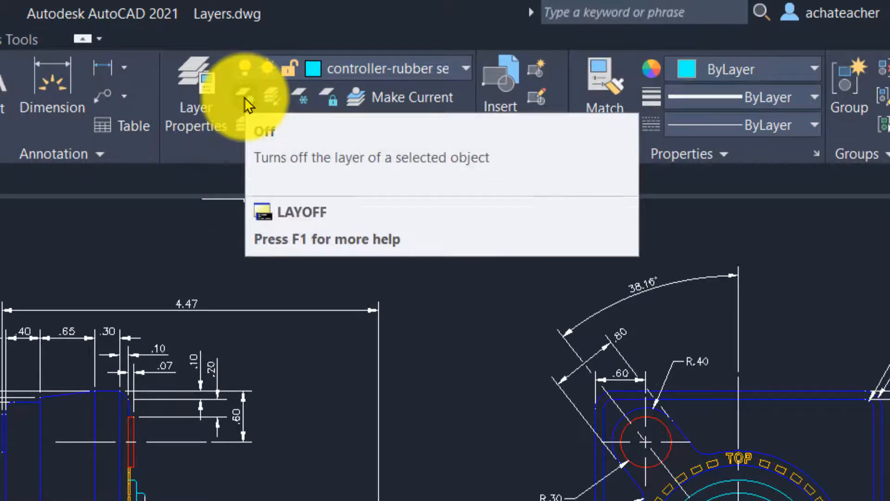
click(314, 66)
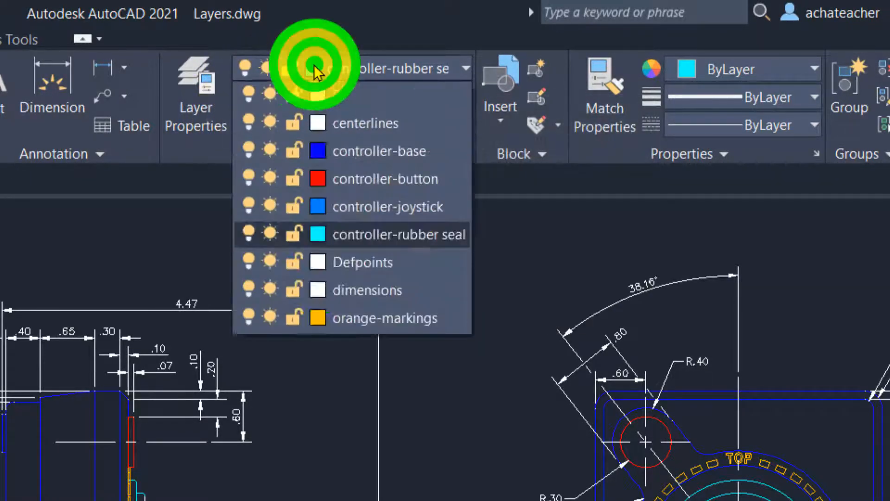
click(249, 233)
click(600, 334)
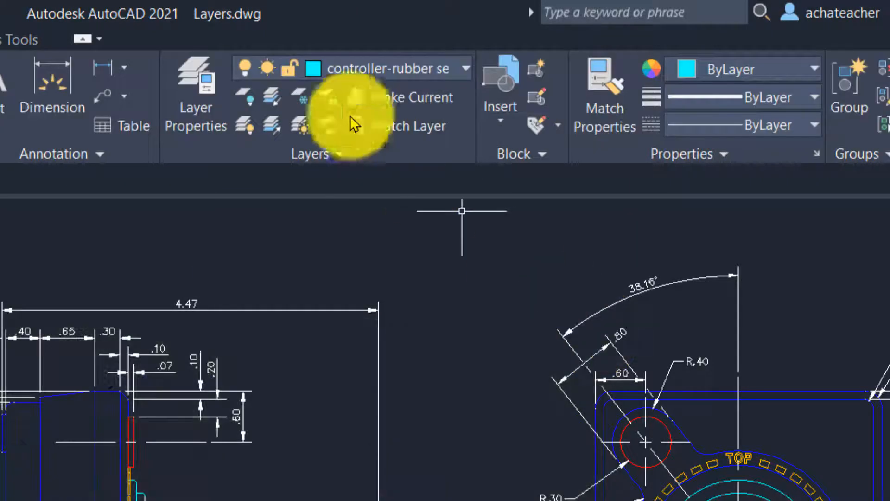
click(328, 68)
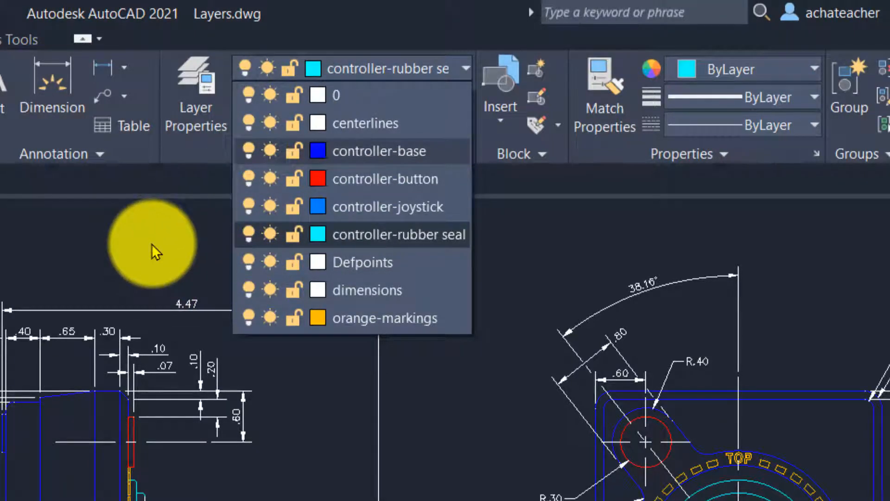
click(153, 246)
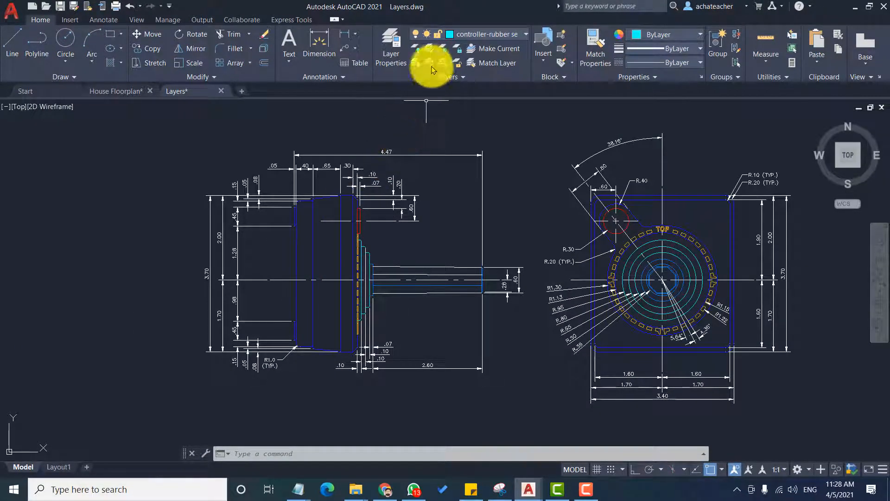
Isolate the controller-base layer by picking a side-view housing line, check the layer list, and restore the isolated layers.
click(429, 51)
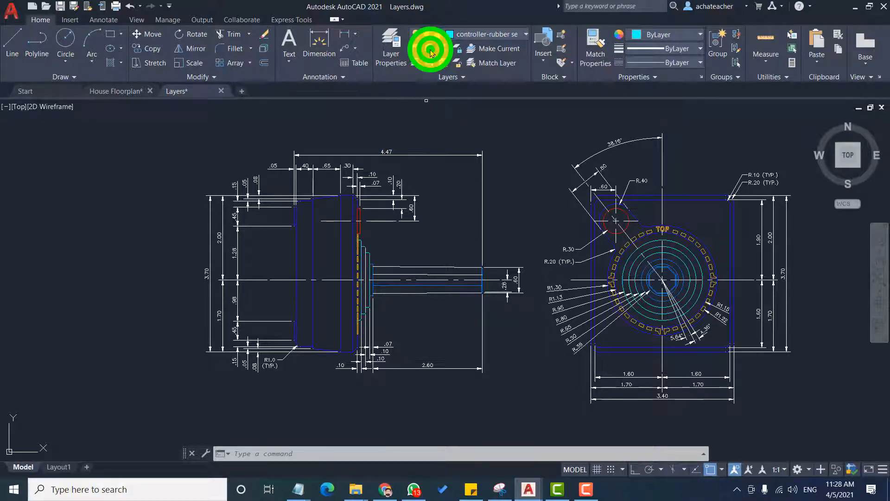
click(313, 242)
key(Return)
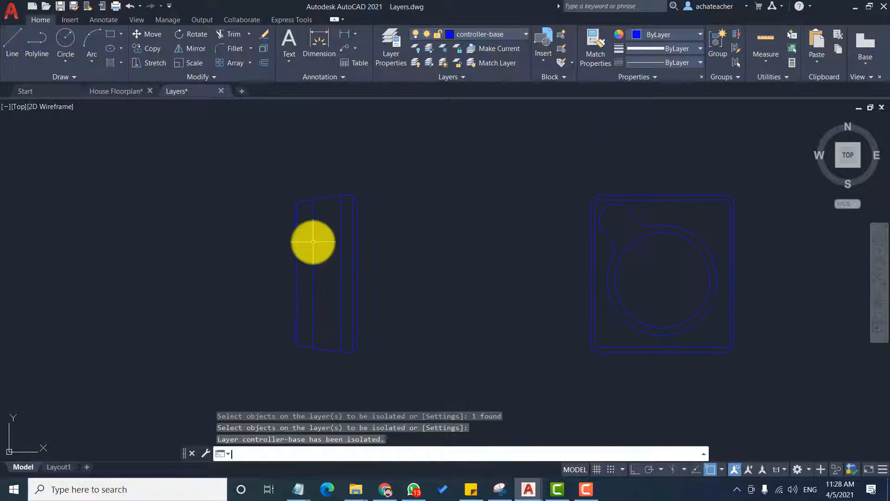
click(471, 35)
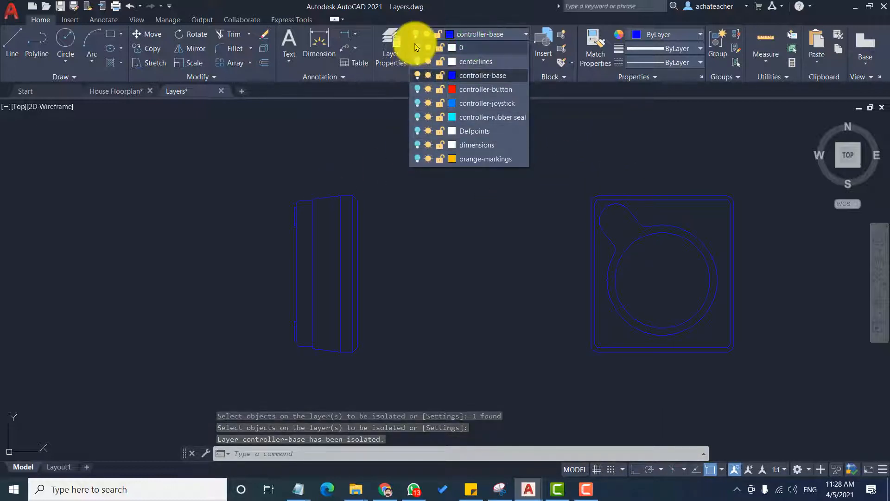
click(450, 213)
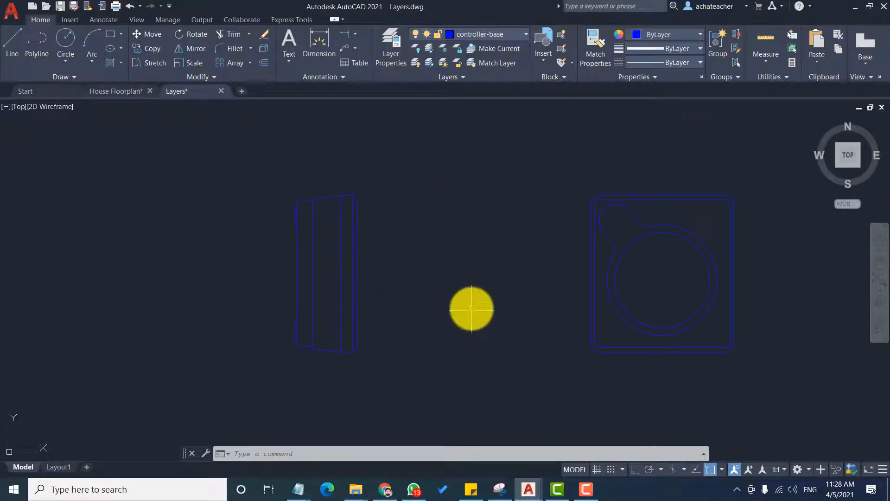
click(430, 67)
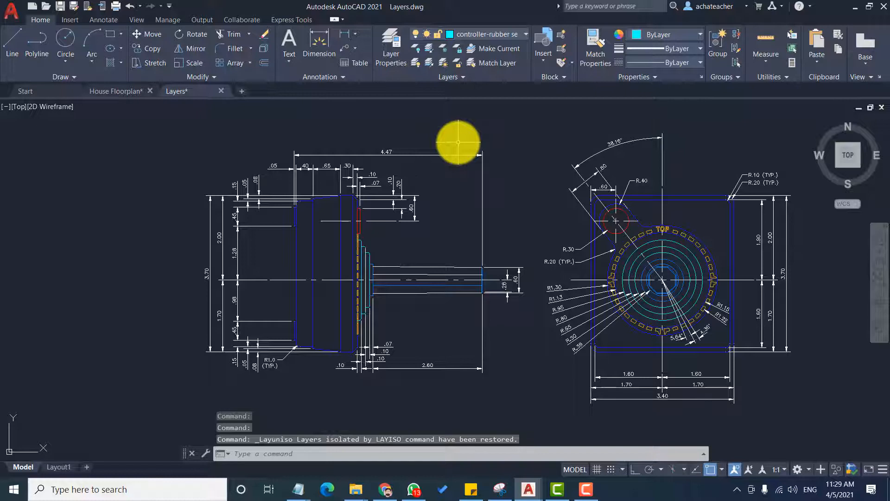
Freeze the dimensions layer by picking a dimension in the side view, and thaw all layers.
click(443, 50)
click(347, 166)
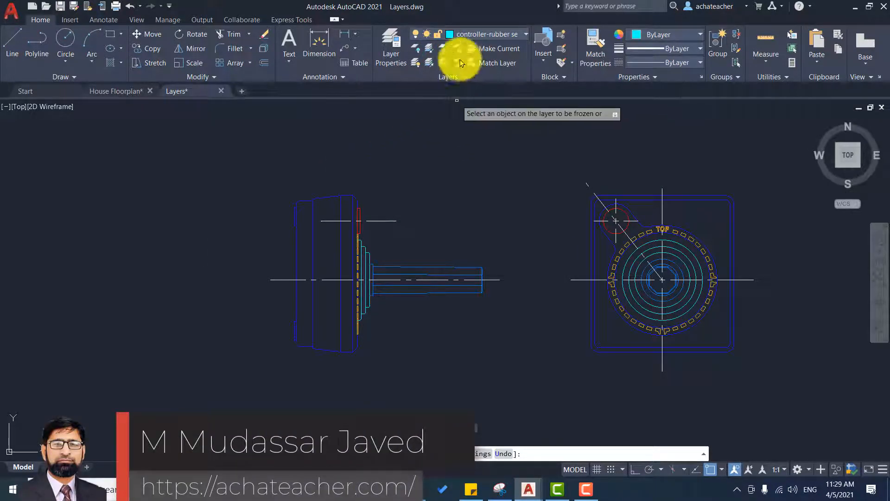
click(478, 35)
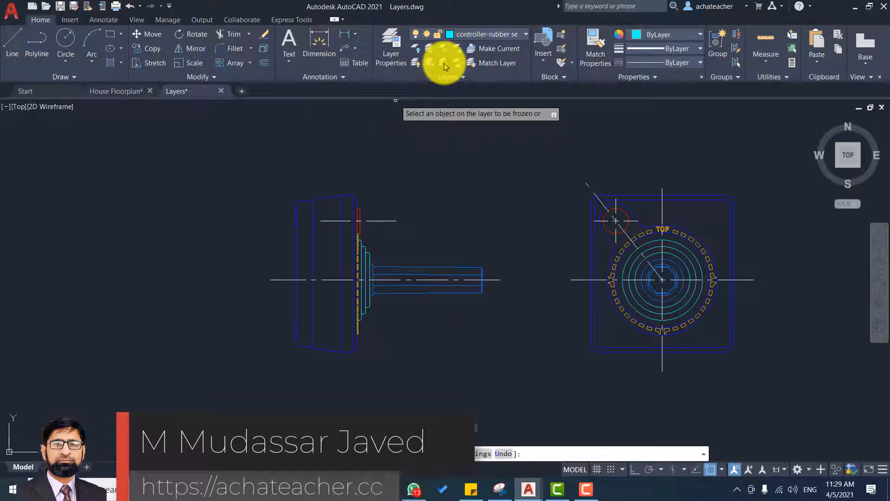
click(444, 66)
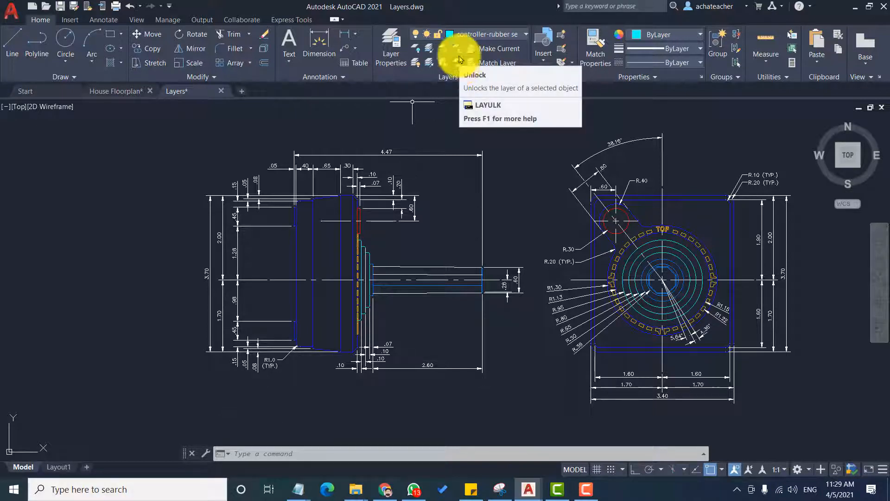
Make controller-base the current layer by picking a vertical housing line in the side view.
click(466, 37)
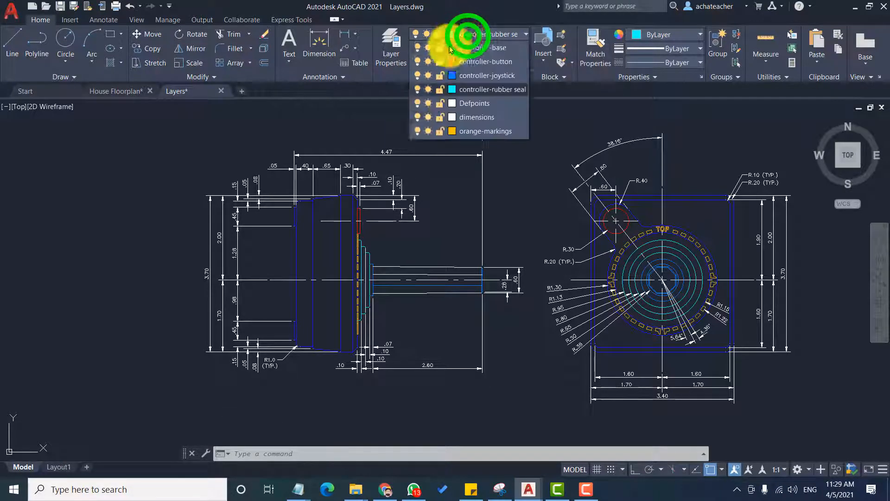
click(480, 41)
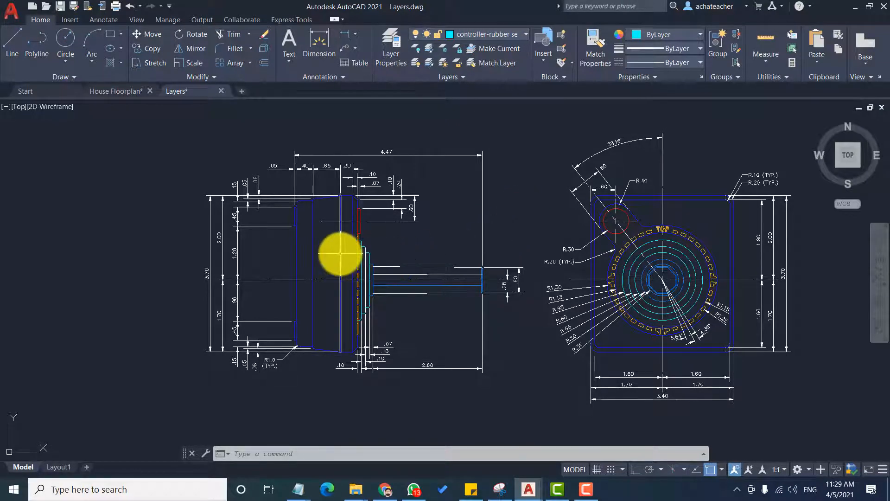
click(496, 50)
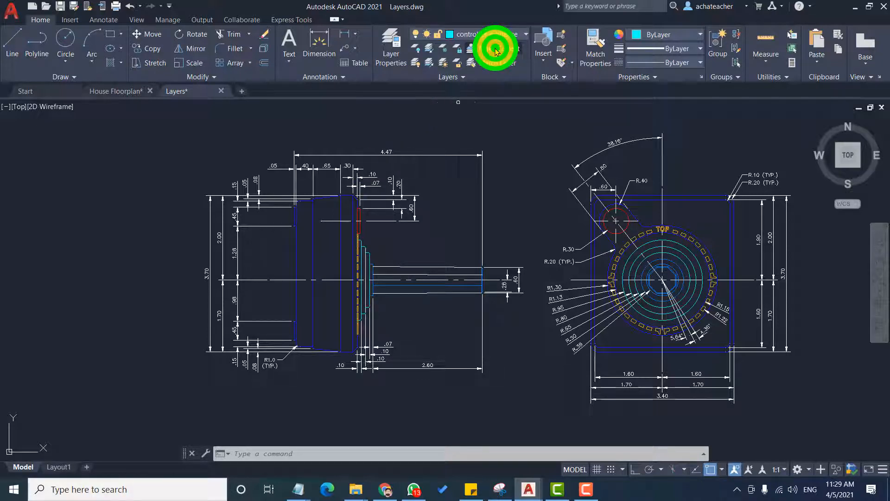
click(339, 249)
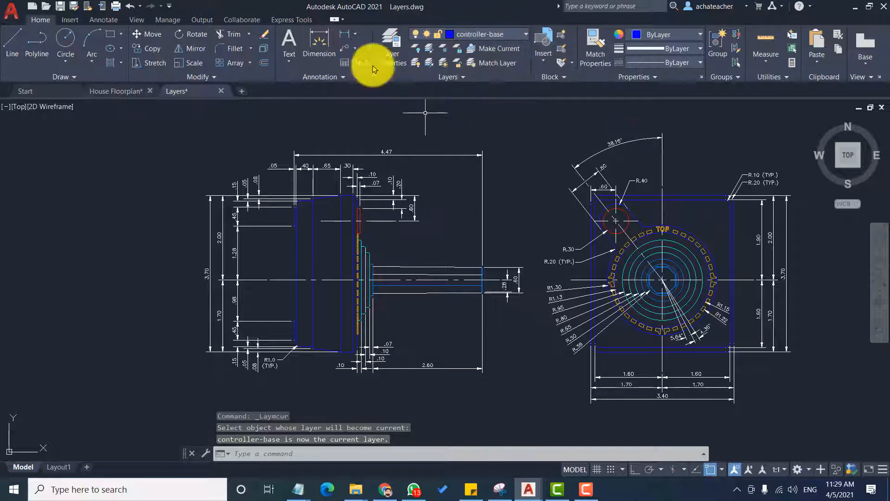
Draw a circle on the controller-base layer in the empty area left of the side view.
click(66, 37)
click(135, 218)
click(158, 254)
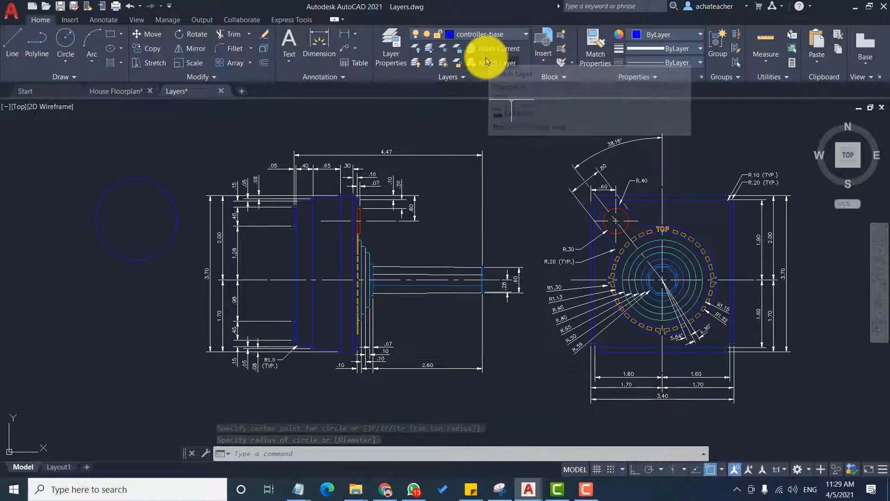
click(492, 100)
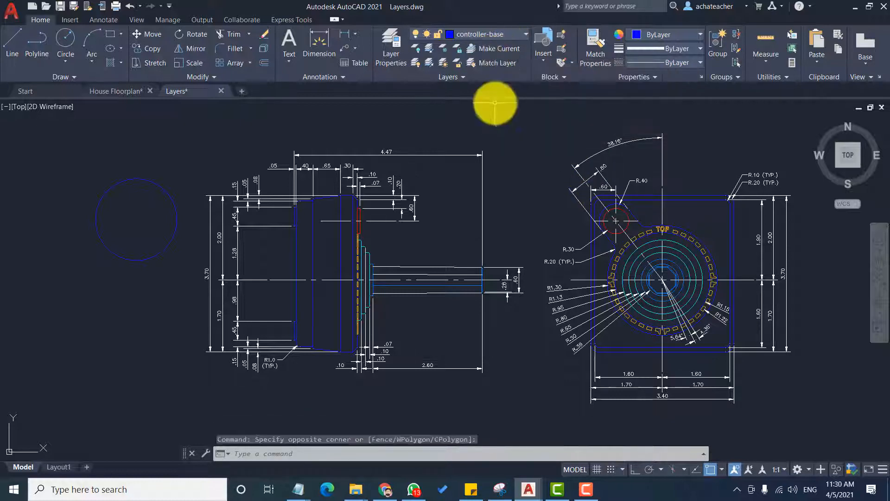
Match the outer vertical line of the red button in the side view to the dimensions layer, using a dimension as the destination object.
click(495, 65)
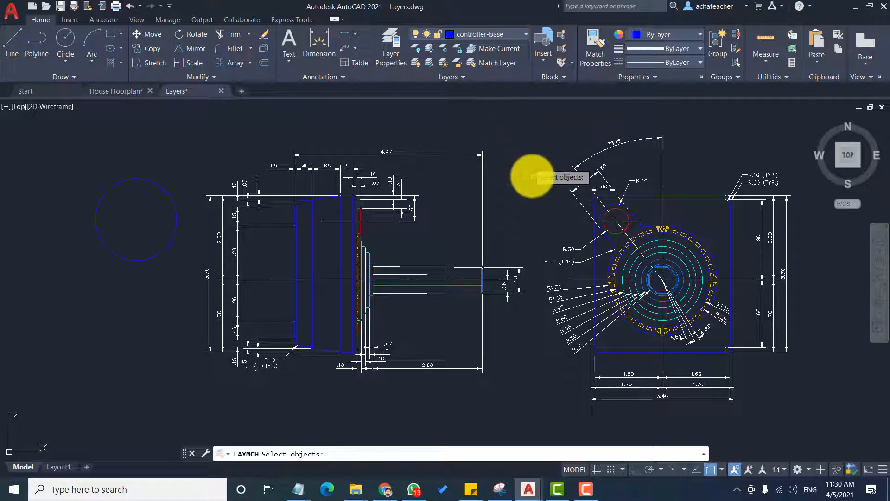
scroll(408, 297, up, 1)
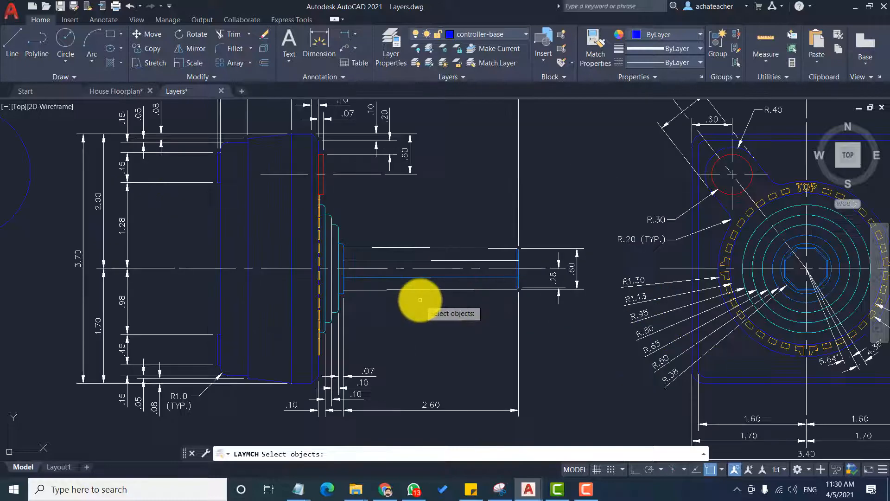
scroll(368, 276, down, 1)
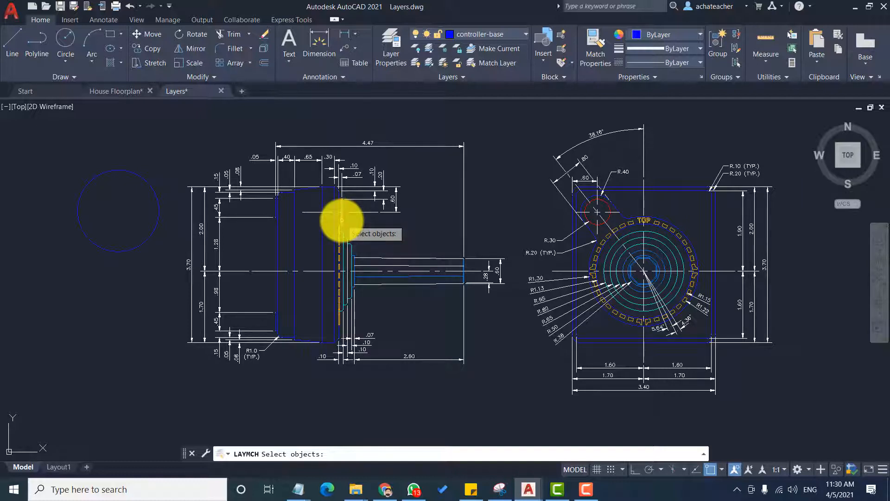
click(342, 220)
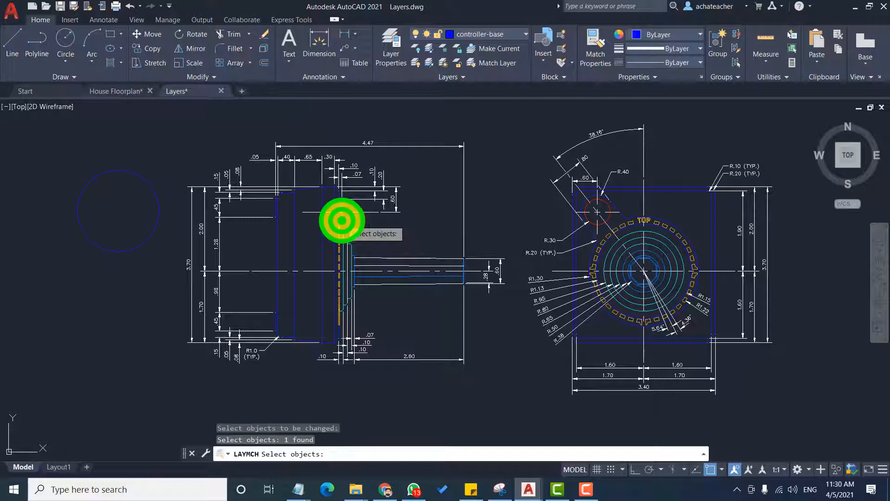
scroll(342, 222, up, 3)
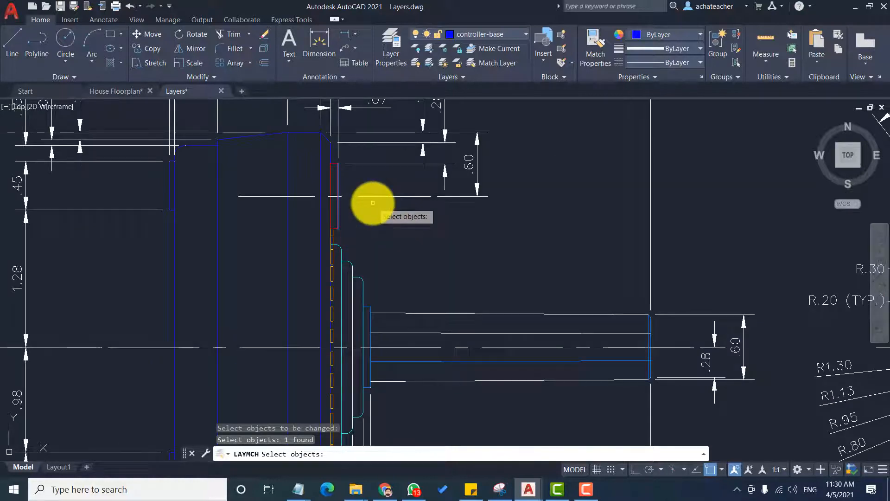
key(Return)
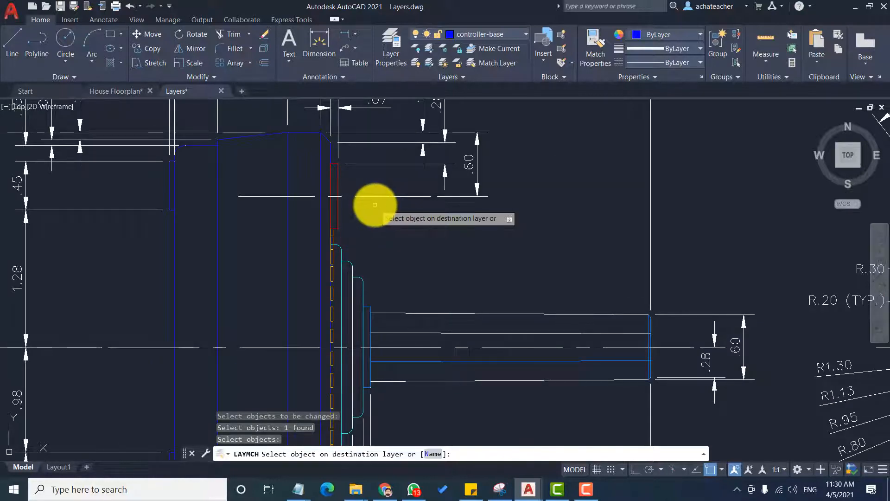
click(398, 163)
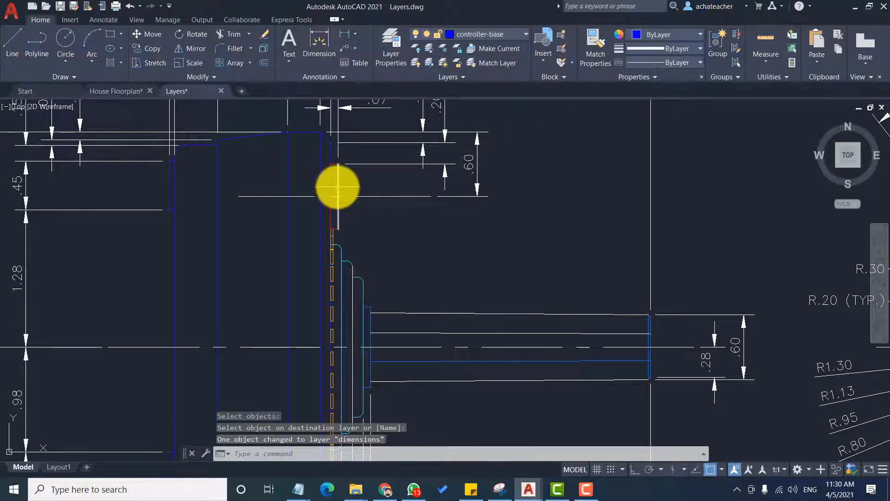
Select the button's outer vertical line to check its layer, and clear the selection.
scroll(338, 186, up, 2)
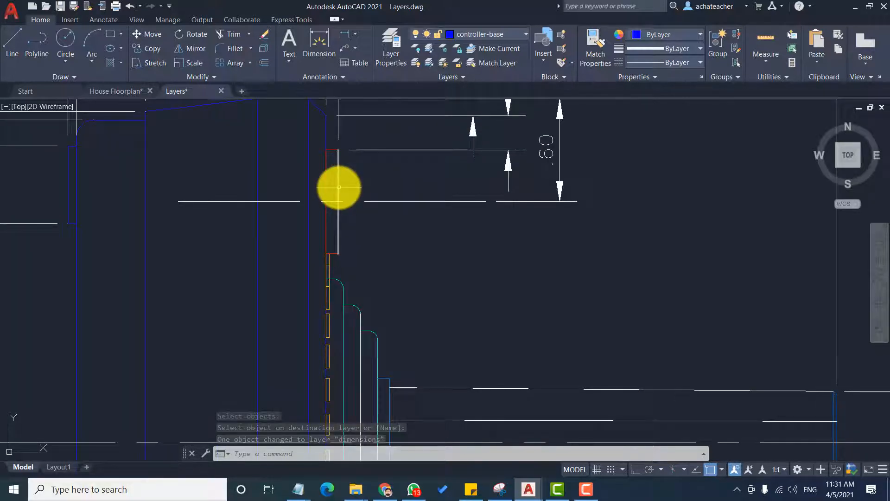
click(338, 188)
scroll(400, 181, down, 2)
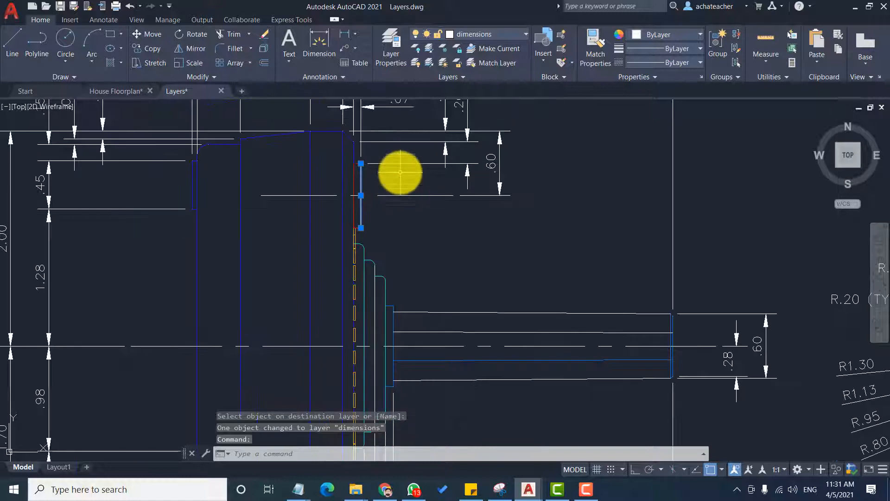
mouse_move(409, 142)
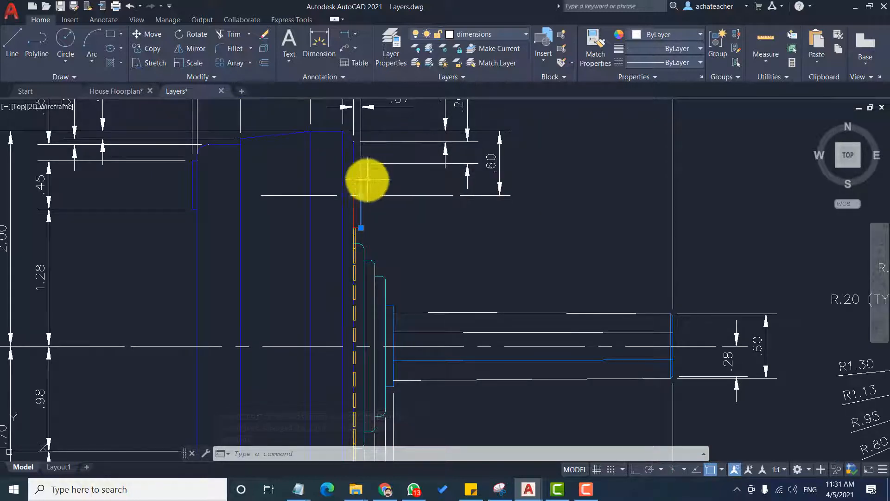
mouse_move(360, 192)
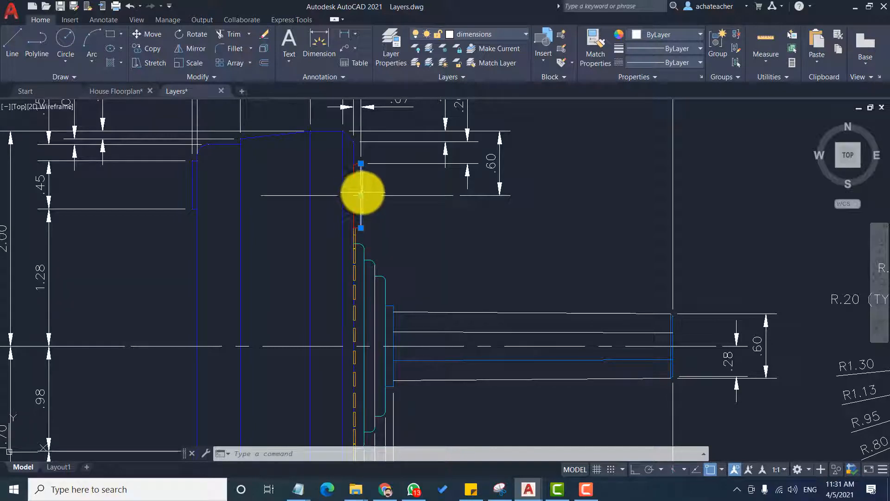
key(Escape)
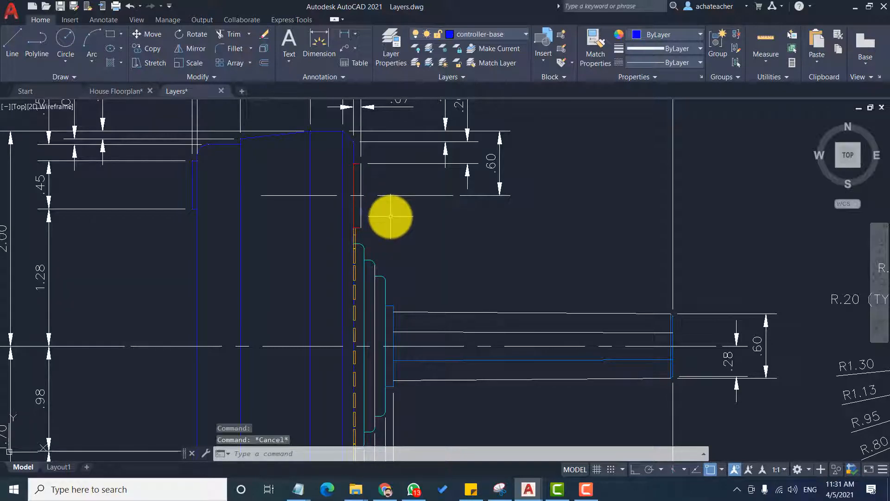
Match the vertical .10 dimension above the button to the controller-button layer, using the red button line as the destination object.
click(506, 64)
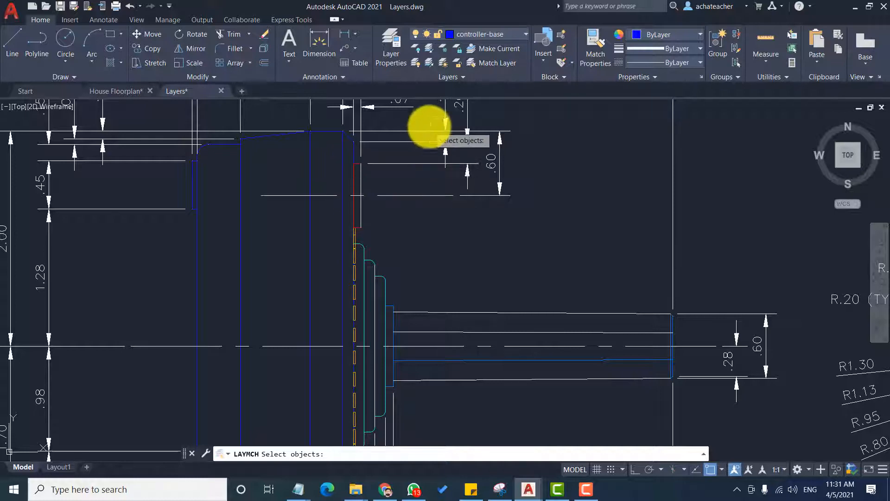
click(447, 124)
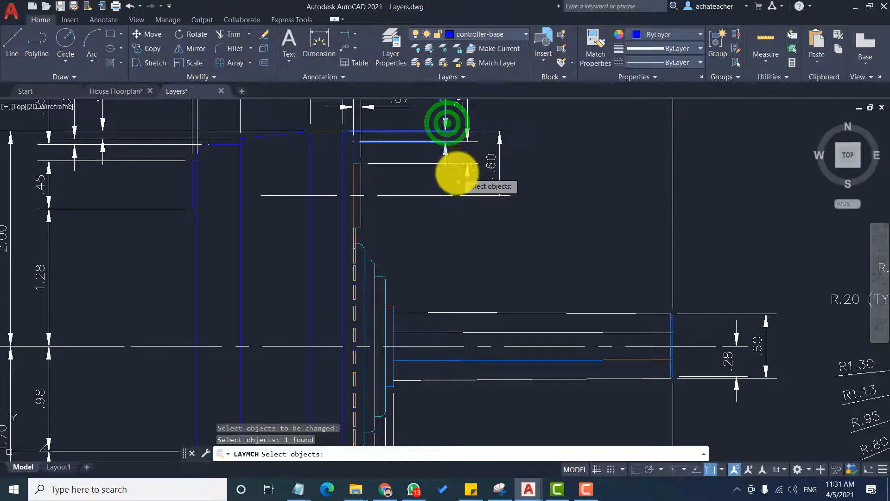
scroll(463, 173, down, 3)
scroll(471, 209, up, 3)
key(Return)
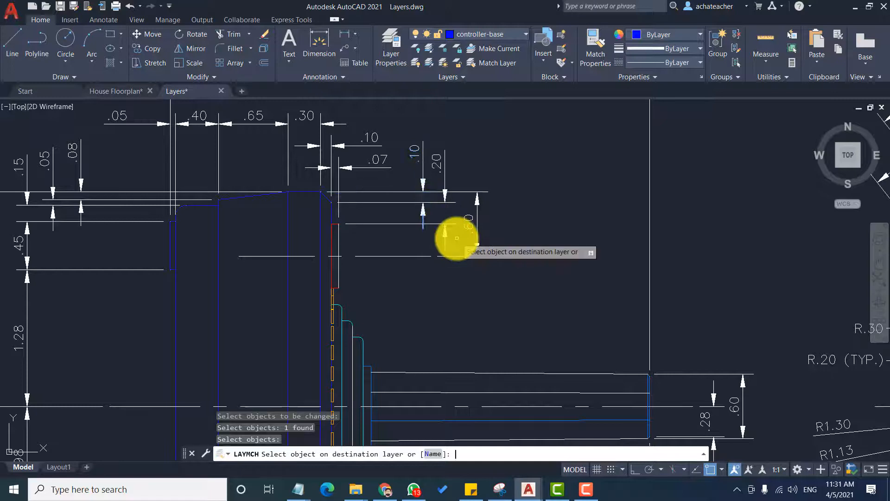
click(329, 243)
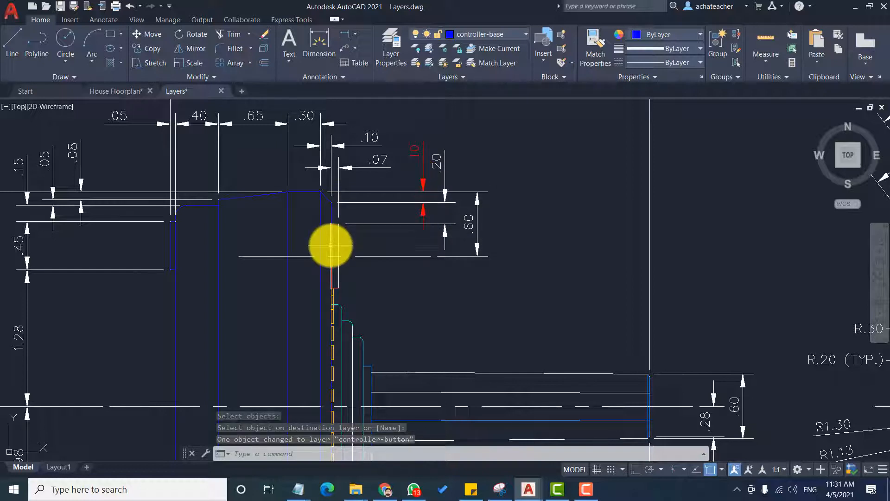
mouse_move(330, 245)
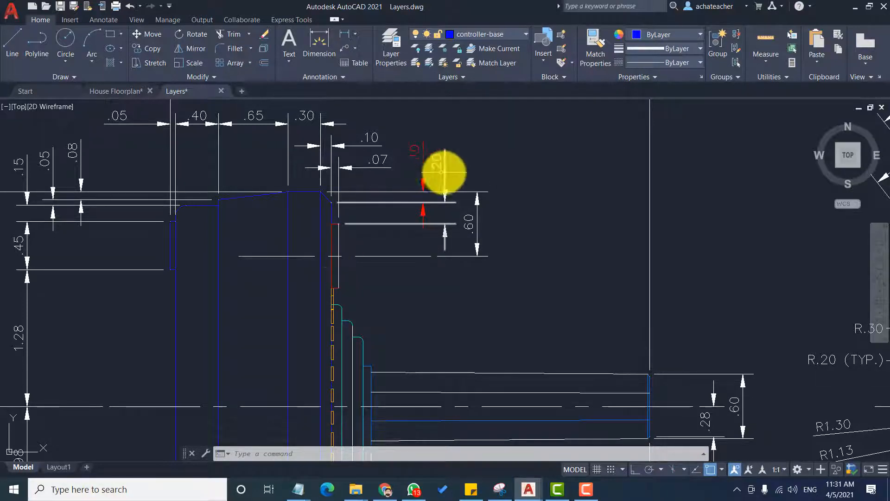
mouse_move(441, 173)
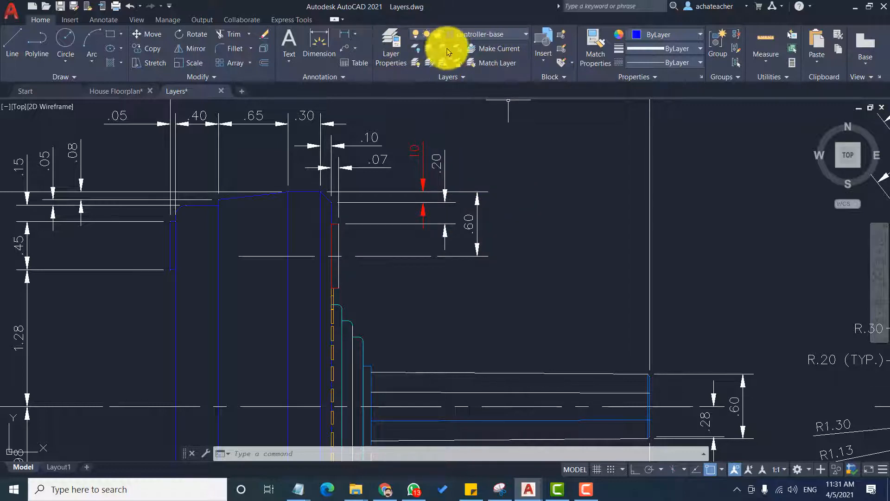
Keep the extended layer tools displayed and restore the previous layer status twice.
click(375, 130)
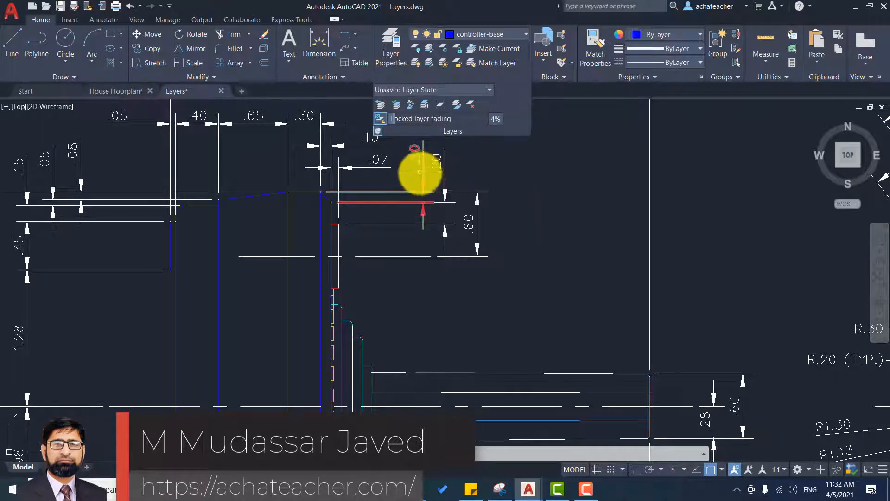
click(381, 105)
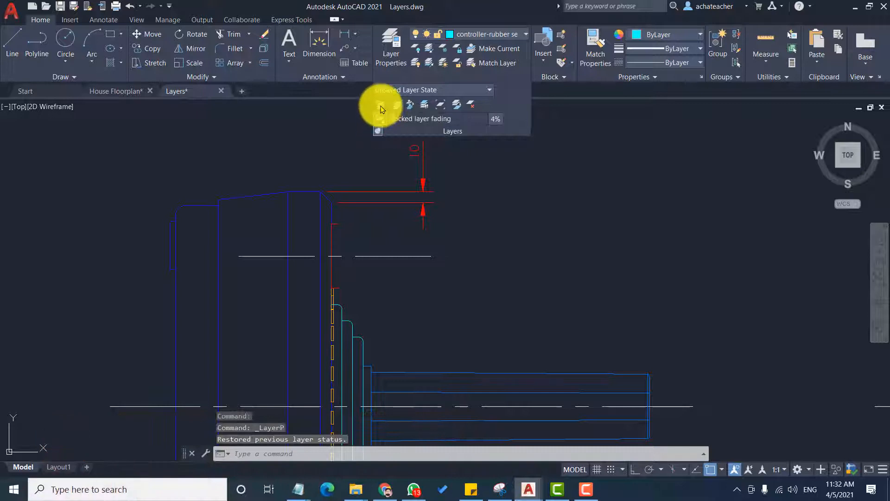
click(380, 105)
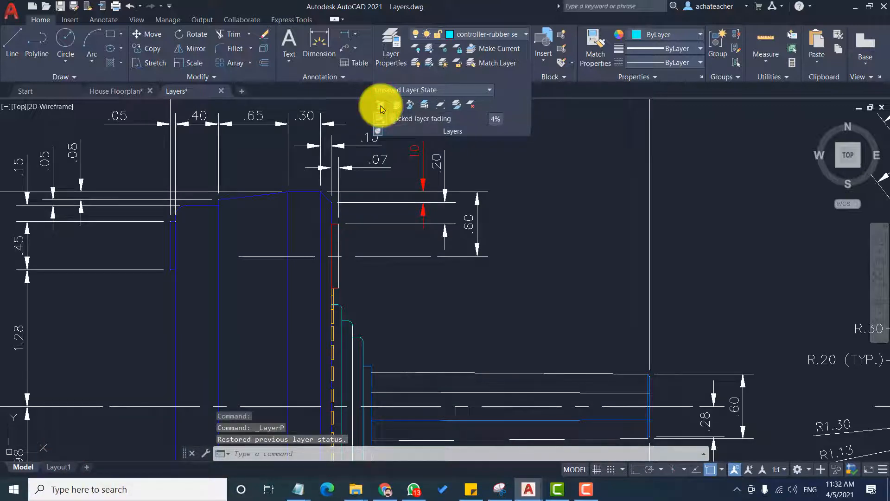
Step back through two more previous layer states.
click(381, 106)
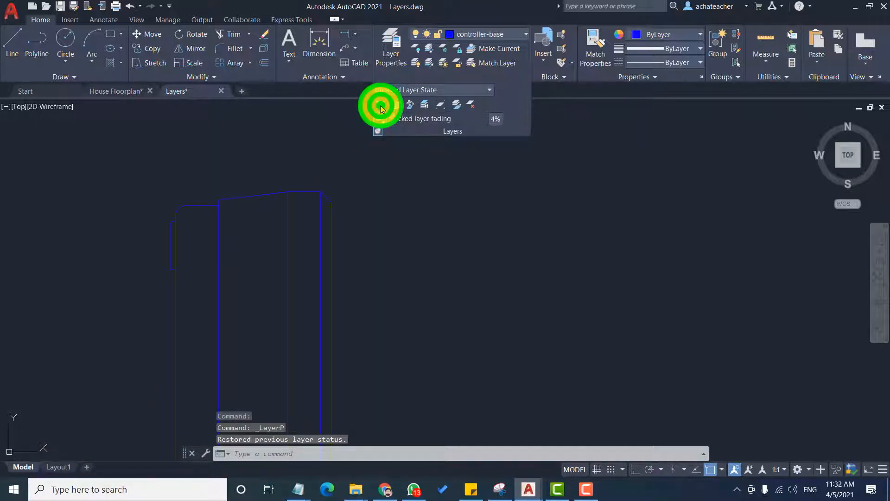
click(381, 106)
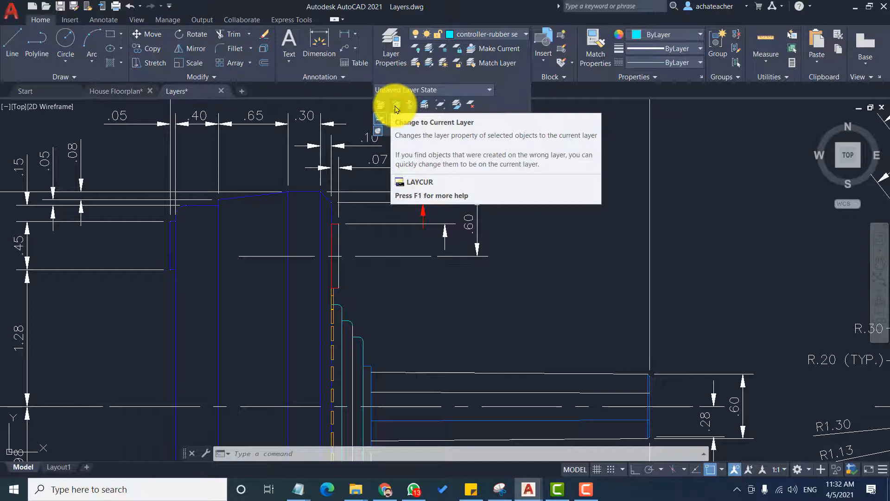
Make controller-button the current layer.
click(463, 33)
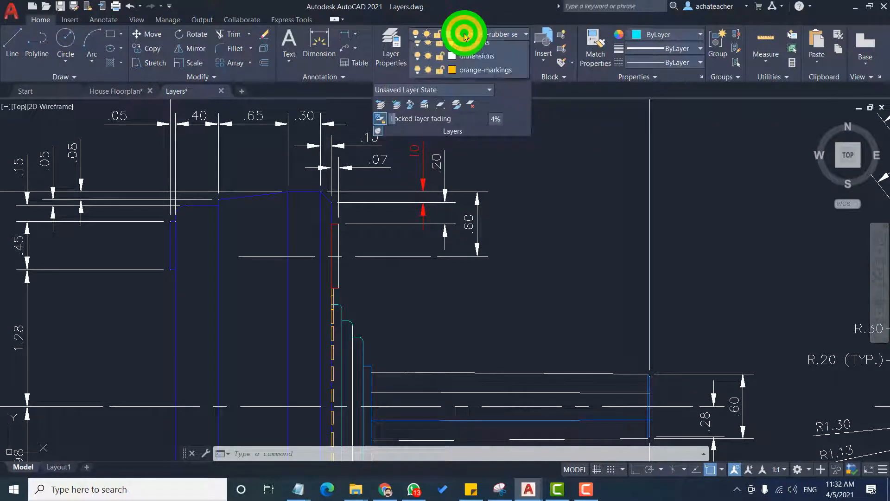
click(453, 117)
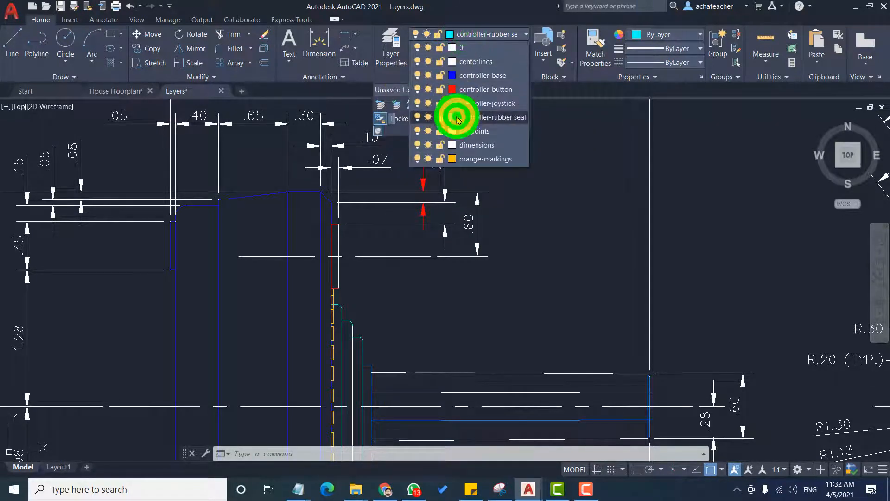
click(481, 35)
click(470, 93)
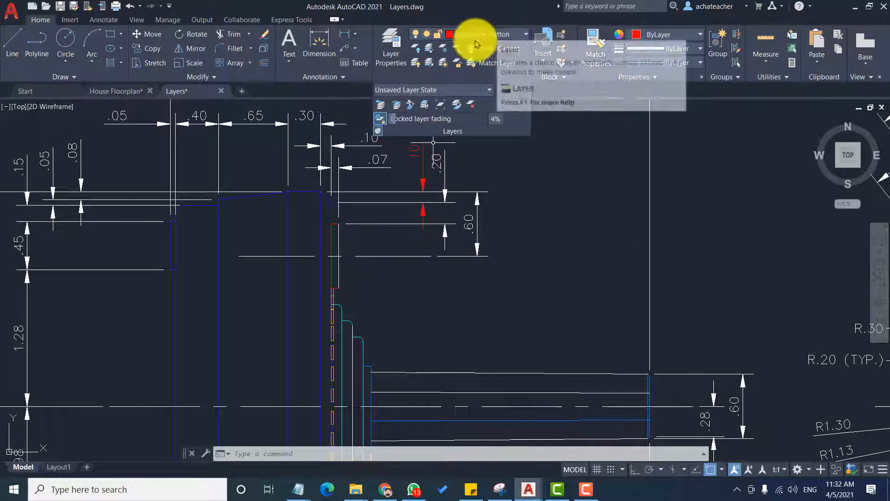
Draw a slanted line about 0.99 units long at about 67° in the empty area above the shaft in the side view.
click(12, 42)
click(569, 260)
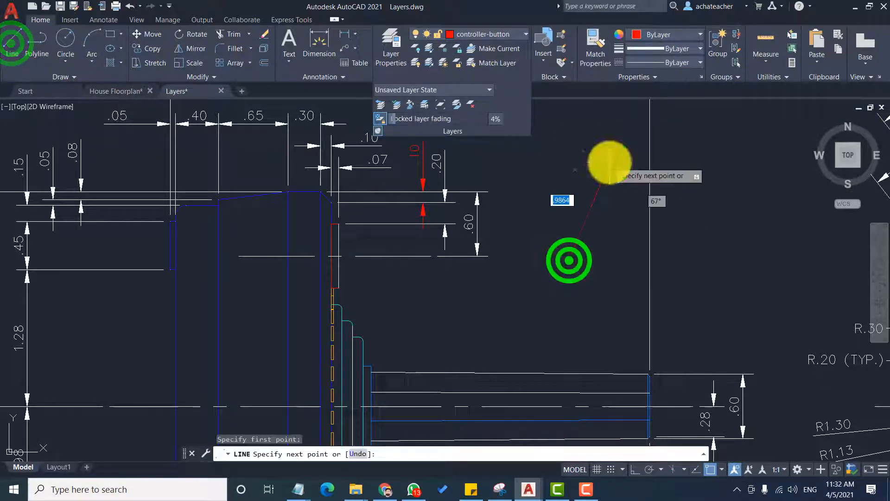
click(609, 162)
right_click(610, 162)
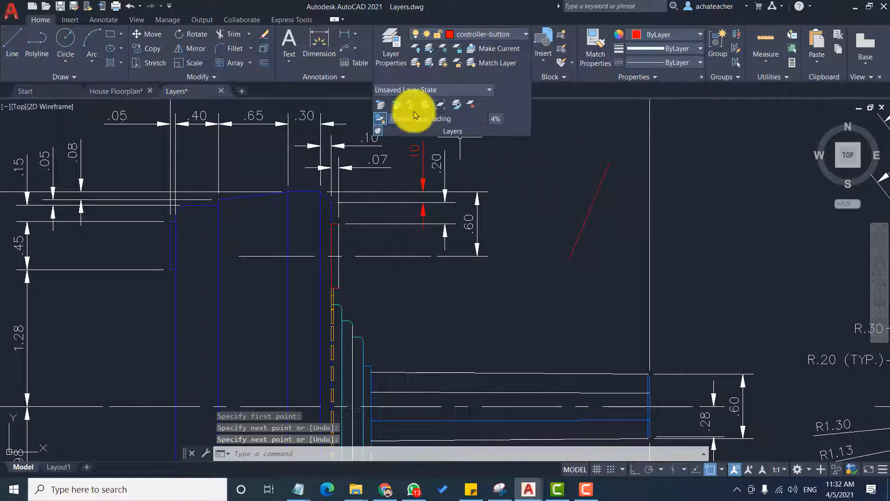
Change the blue vertical line nearest the button in the side view to the current layer, controller-button.
click(320, 231)
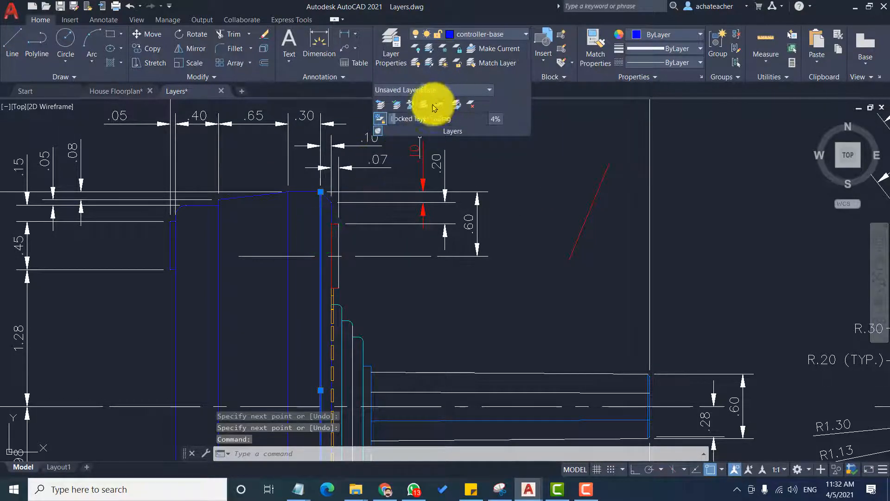
click(394, 110)
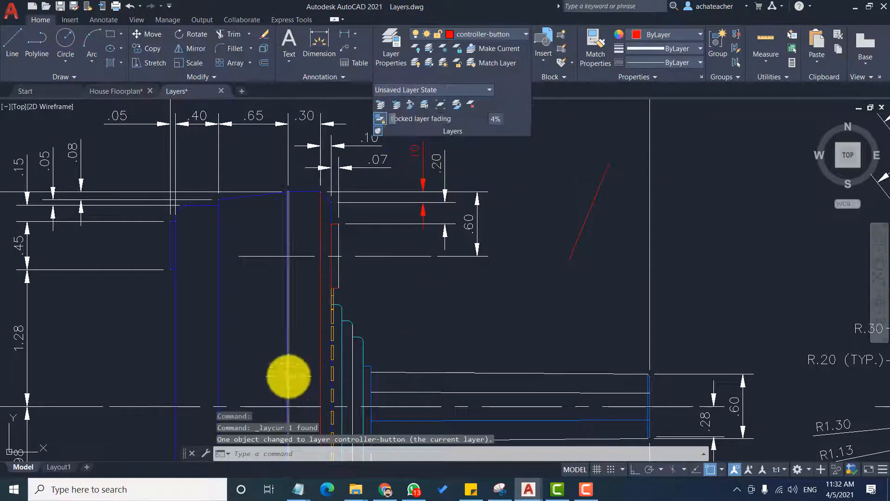
mouse_move(319, 277)
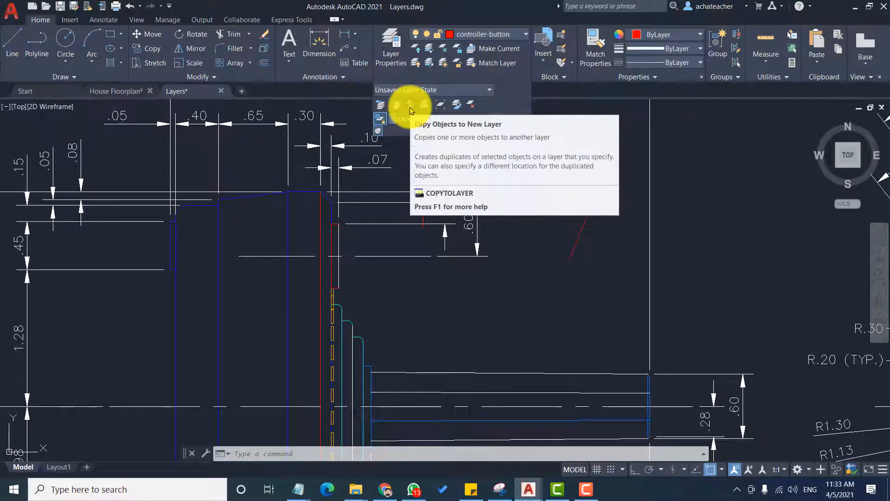
Copy the three blue vertical lines of the controller base in the side view to the dimensions layer, using a dimension as the destination object.
scroll(411, 207, down, 4)
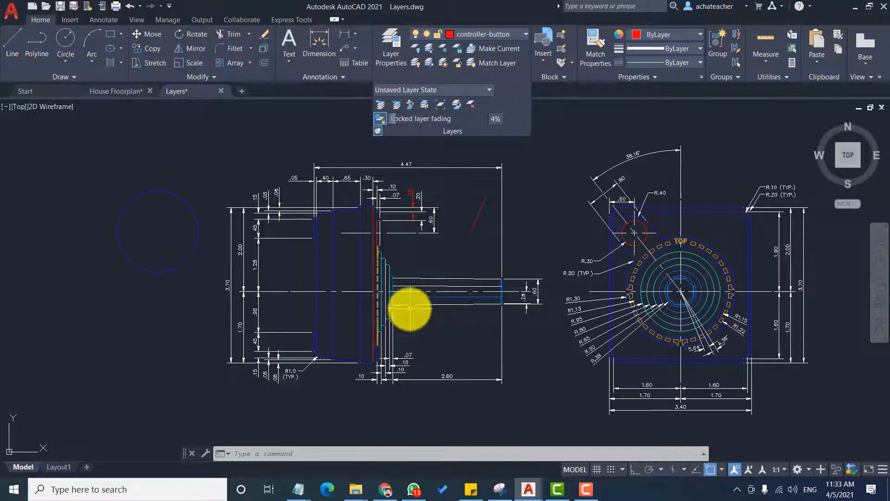
scroll(362, 297, up, 3)
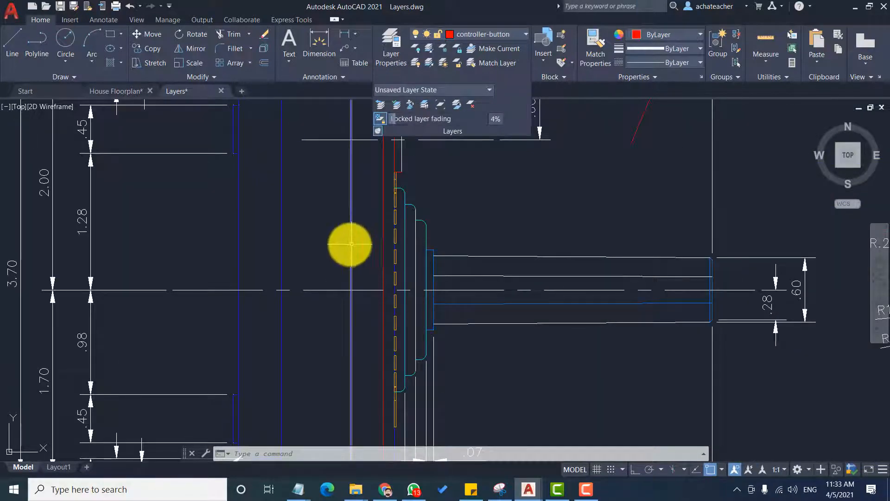
mouse_move(351, 248)
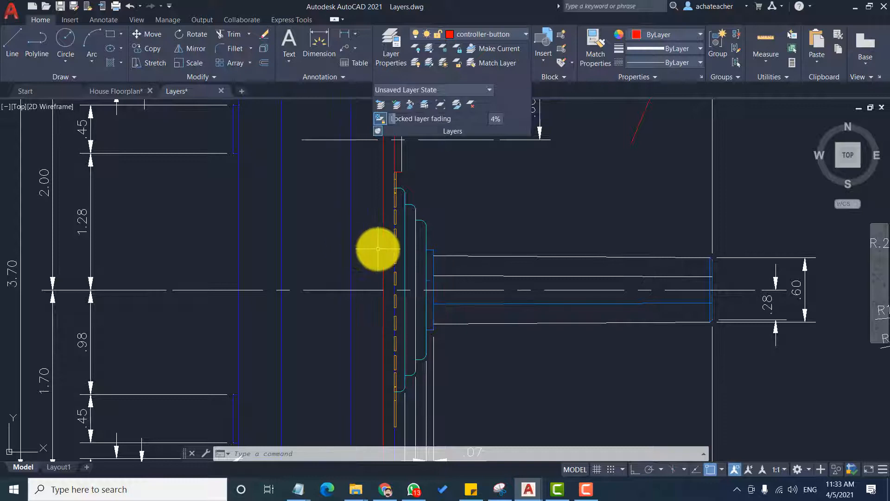
scroll(378, 249, down, 3)
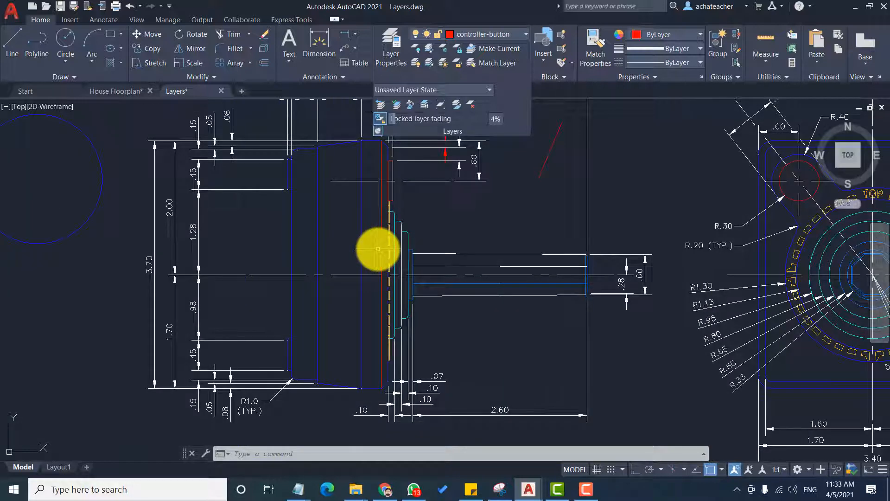
click(409, 106)
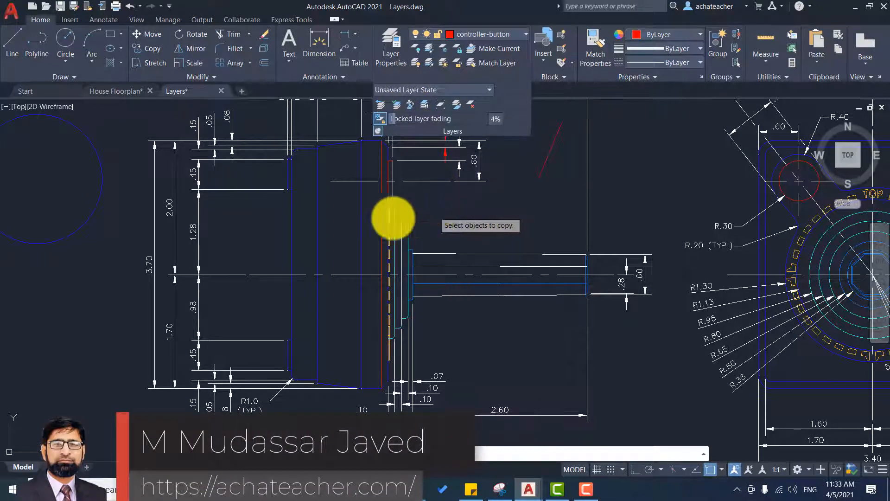
click(361, 219)
click(318, 223)
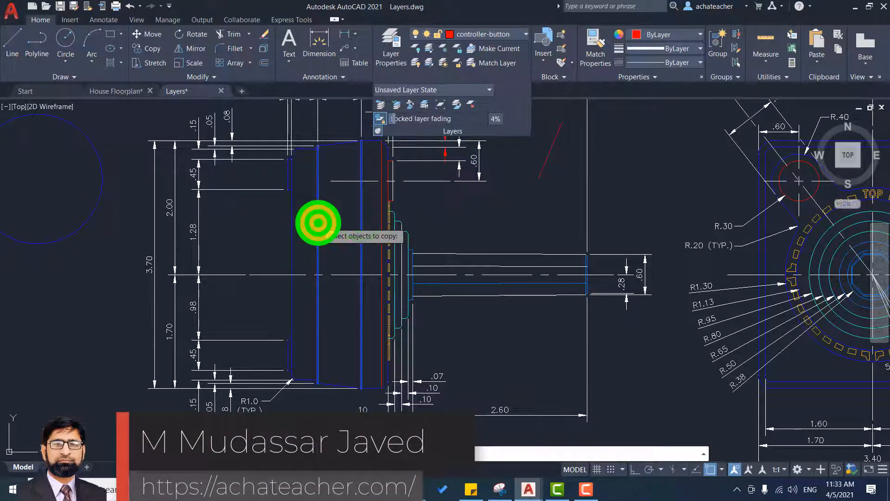
click(291, 225)
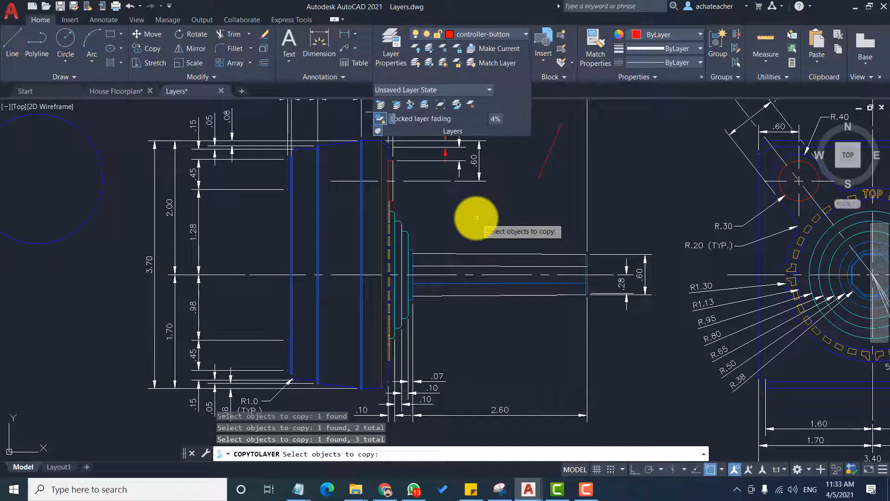
key(Return)
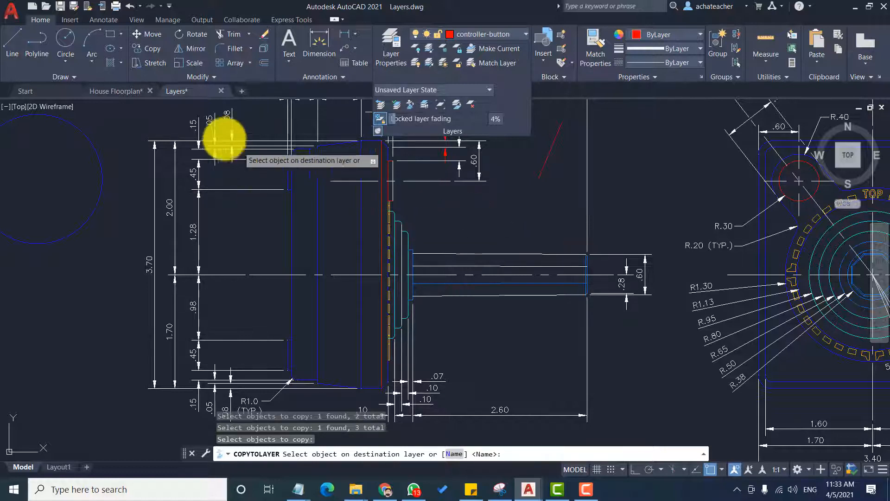
click(231, 124)
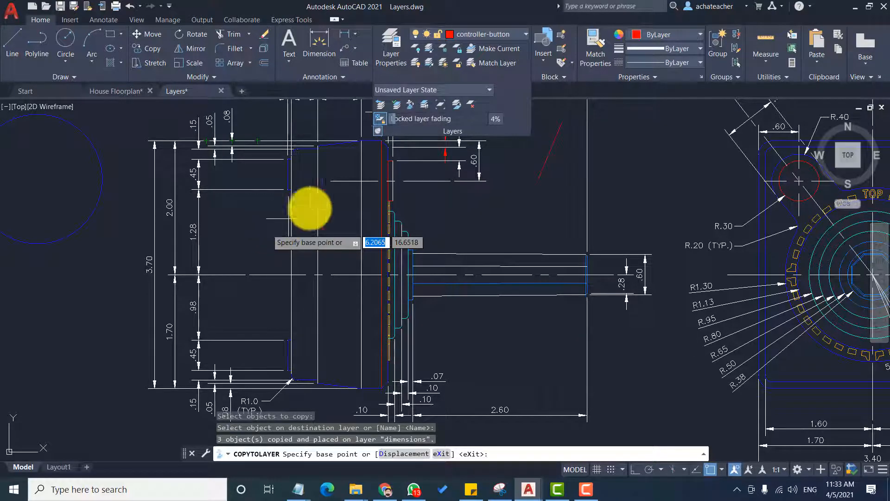
Turn the dimensions layer off and back on to check the copied base lines.
click(483, 34)
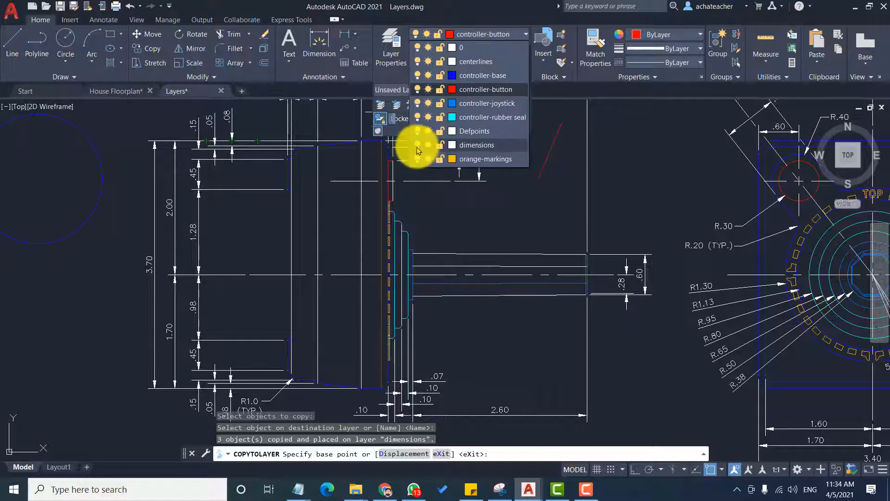
click(418, 145)
click(322, 216)
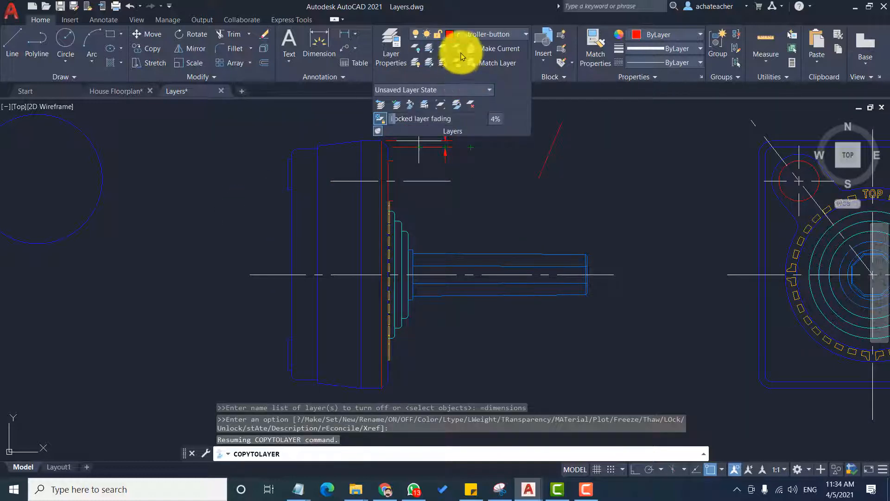
click(466, 34)
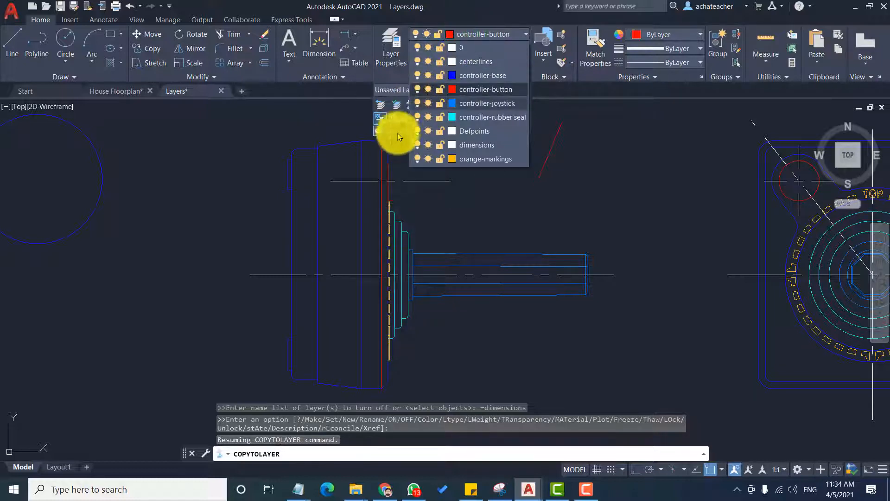
click(418, 145)
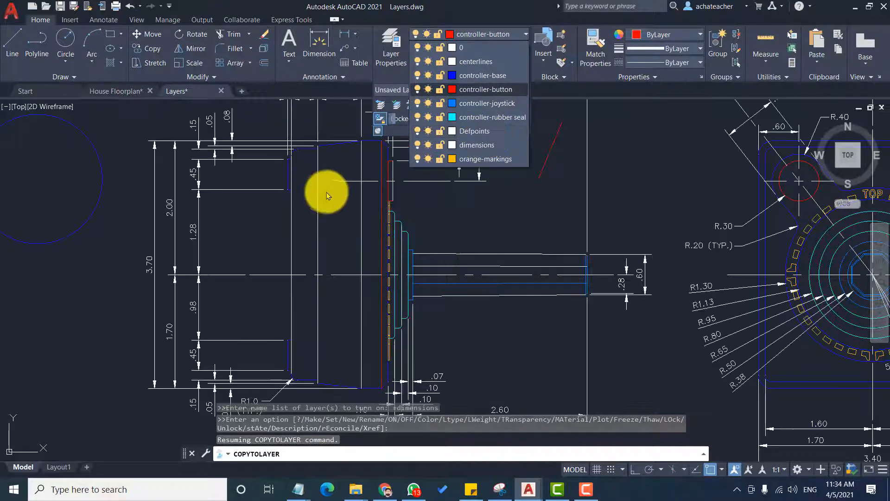
click(316, 196)
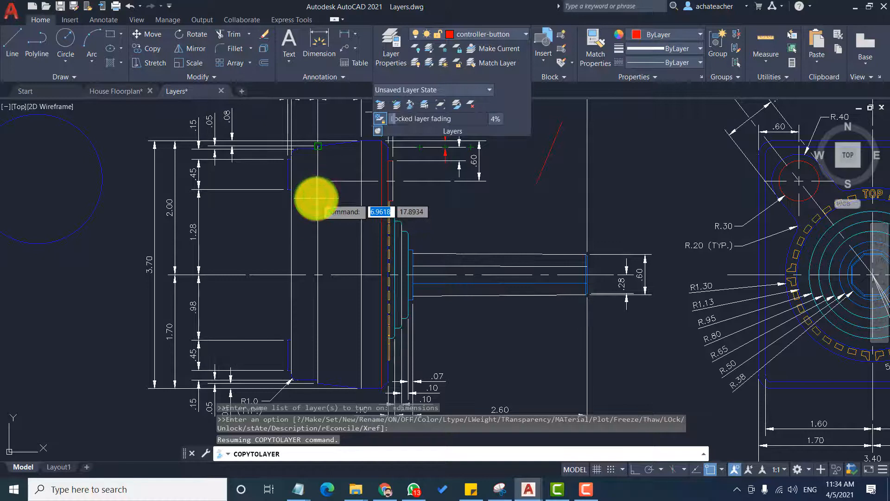
Turn off the controller-base layer to leave only the copied lines of the base showing.
click(478, 33)
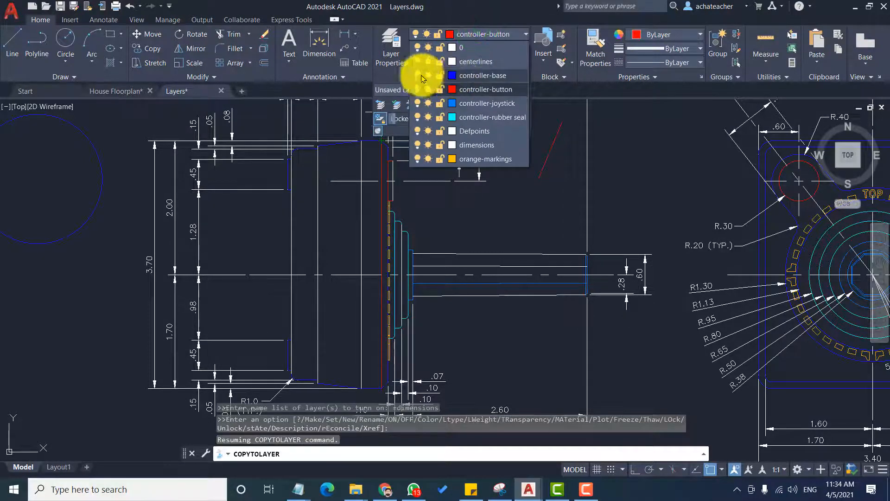
click(417, 75)
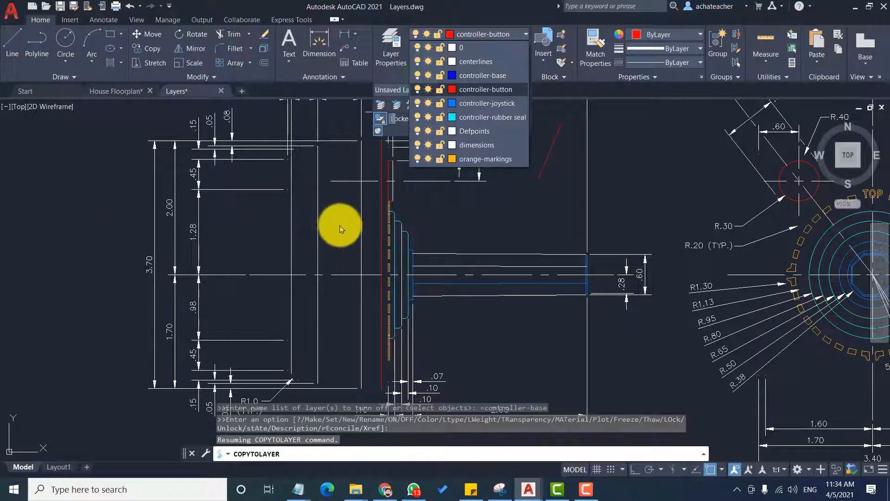
click(360, 220)
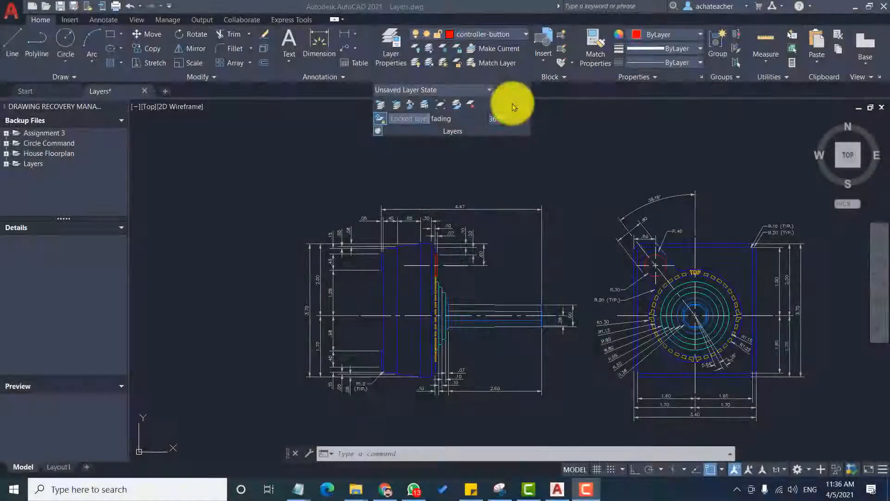
click(512, 103)
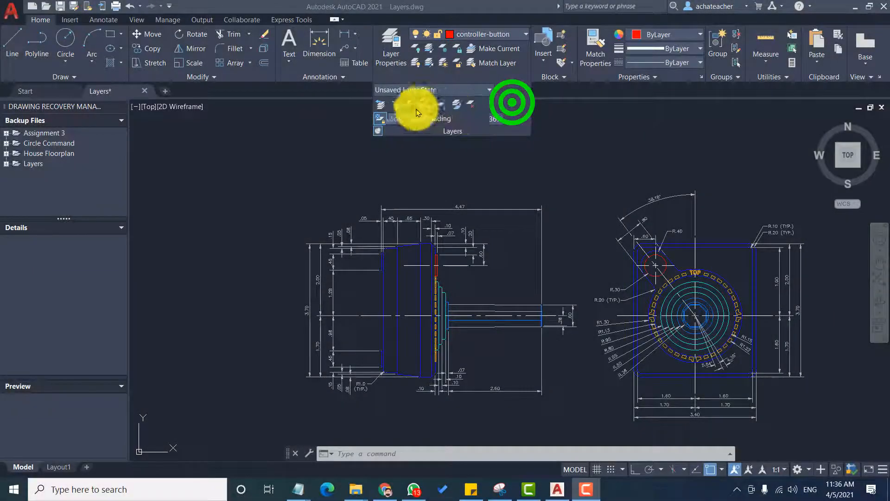
click(561, 143)
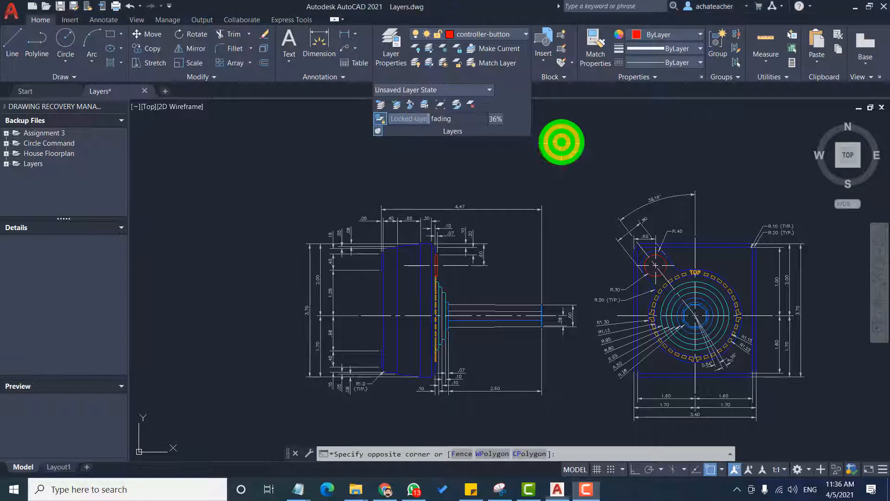
click(529, 176)
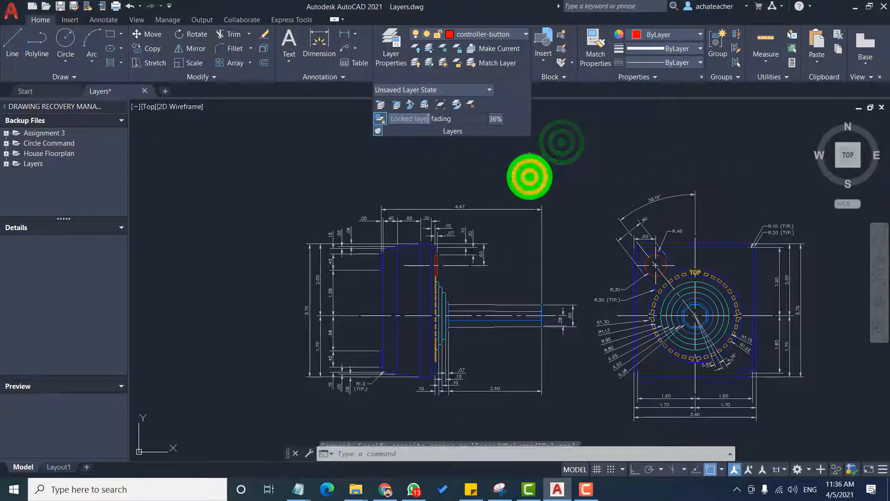
Start Layer Walk and show the controller-rubber seal, controller-joystick, controller-button, controller-base and centerlines layers one at a time.
click(426, 106)
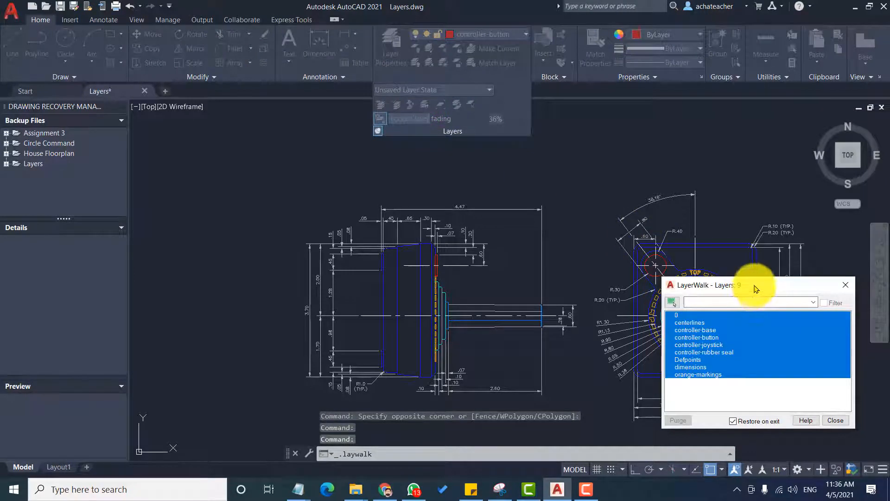
drag(753, 284, 694, 136)
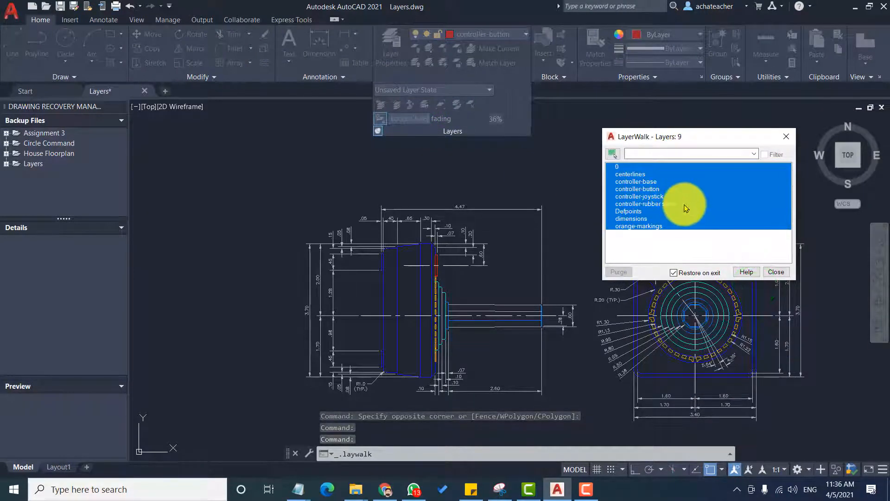
click(655, 205)
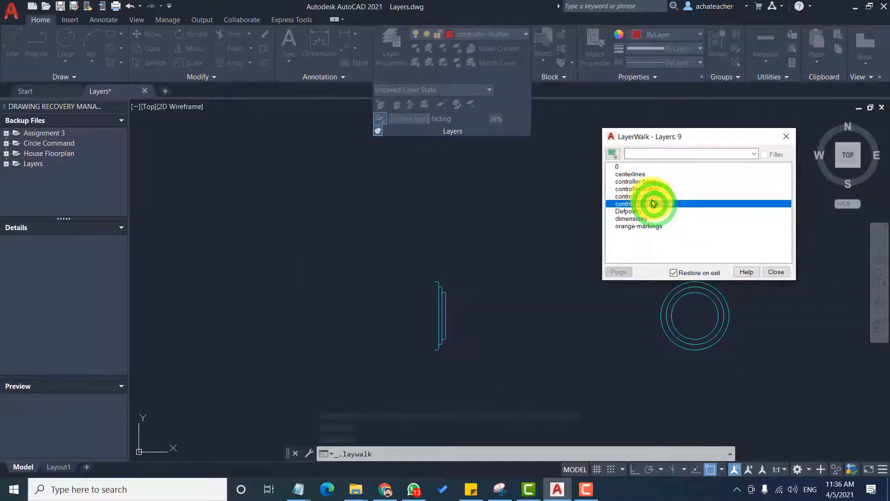
click(654, 197)
click(654, 190)
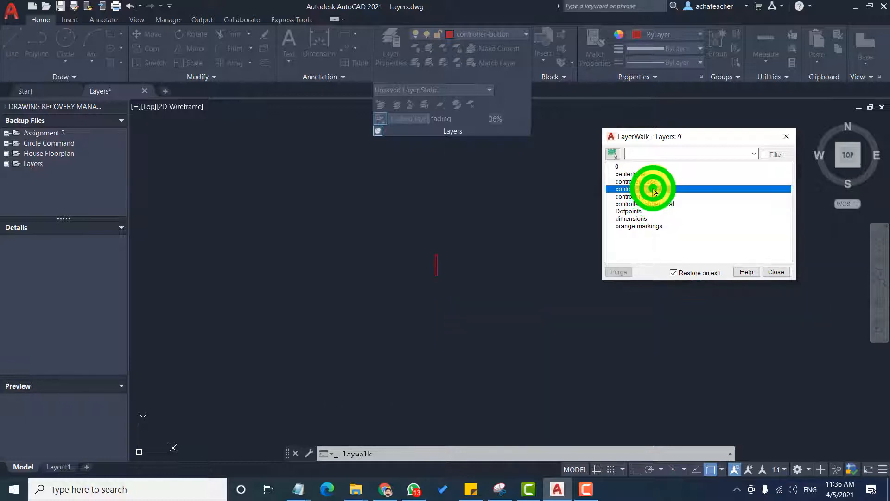
click(654, 182)
click(635, 173)
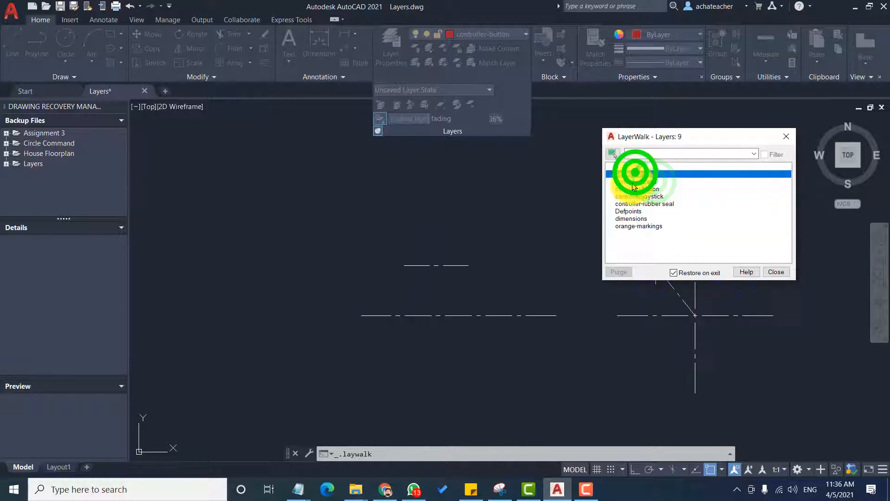
Walk individually through the controller-joystick, Defpoints, dimensions and orange-markings layers, then return through dimensions to Defpoints.
click(631, 197)
click(629, 211)
click(626, 218)
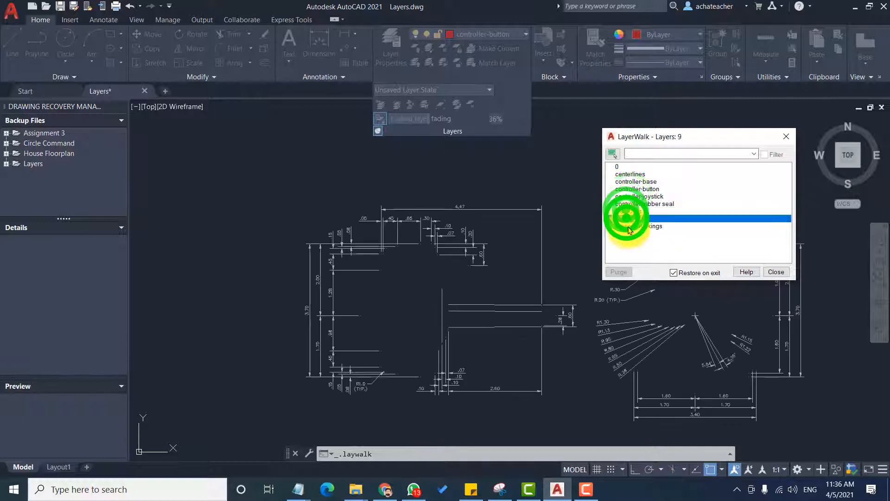
click(630, 225)
click(628, 218)
click(629, 211)
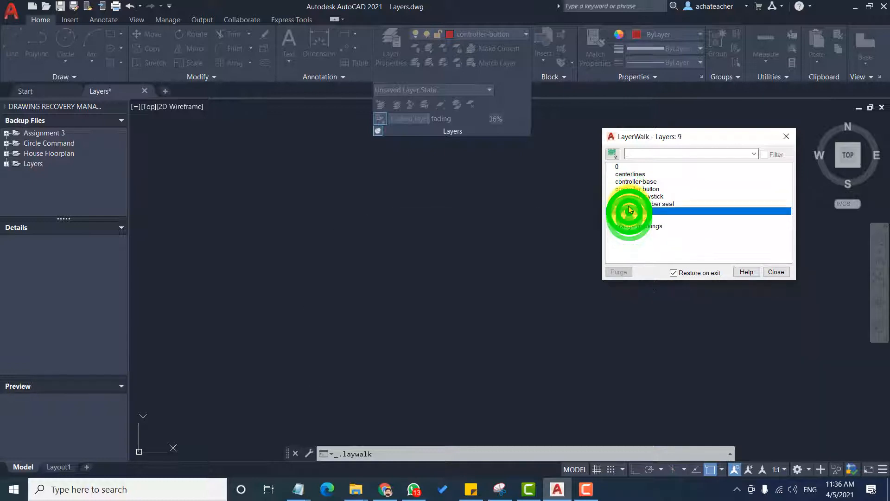
Walk back one layer at a time from controller-rubber seal up to centerlines, and close Layer Walk with the original layer states restored.
click(630, 203)
click(630, 196)
click(629, 189)
click(628, 182)
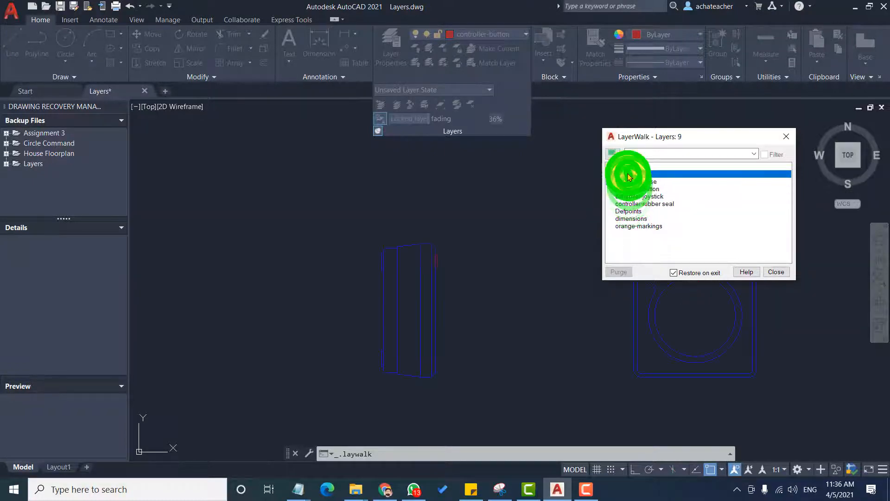
click(628, 174)
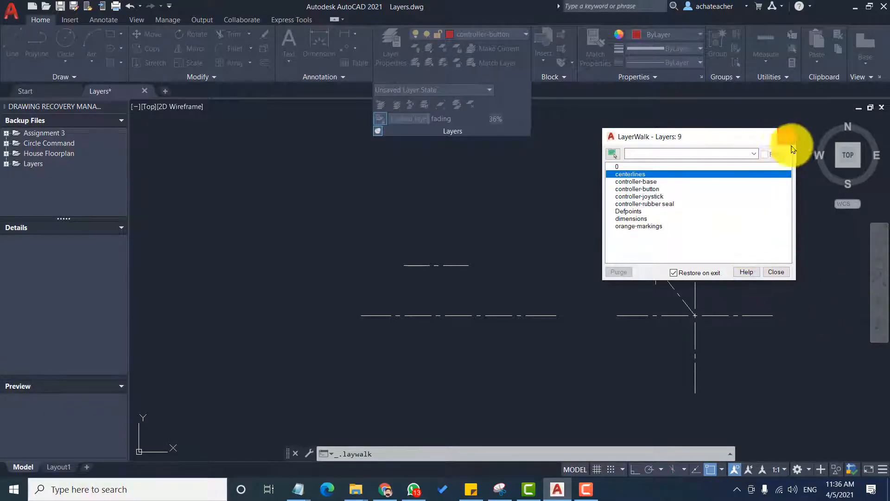
click(775, 272)
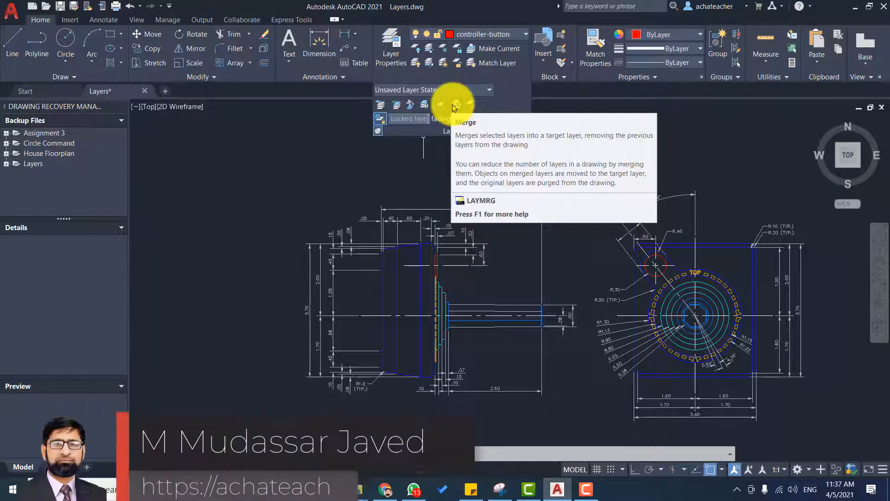
Merge the controller-base layer into the controller-rubber seal layer by picking an object on each in the side view.
click(453, 106)
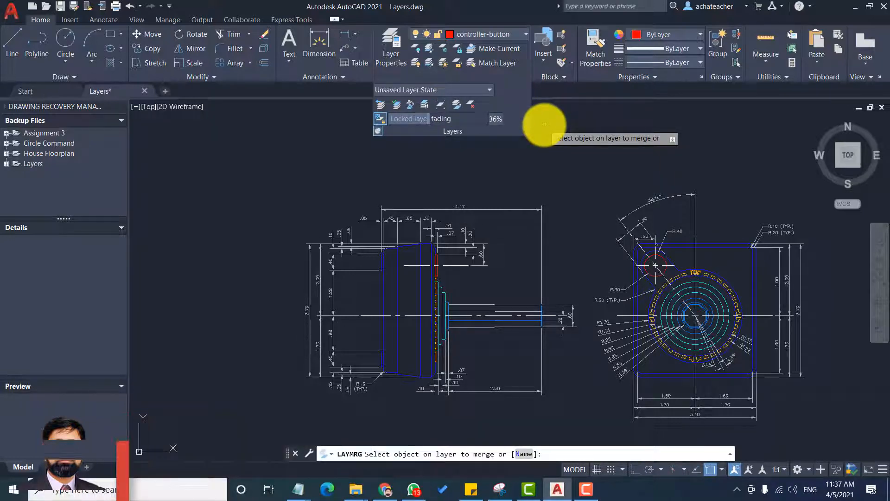
scroll(464, 364, up, 2)
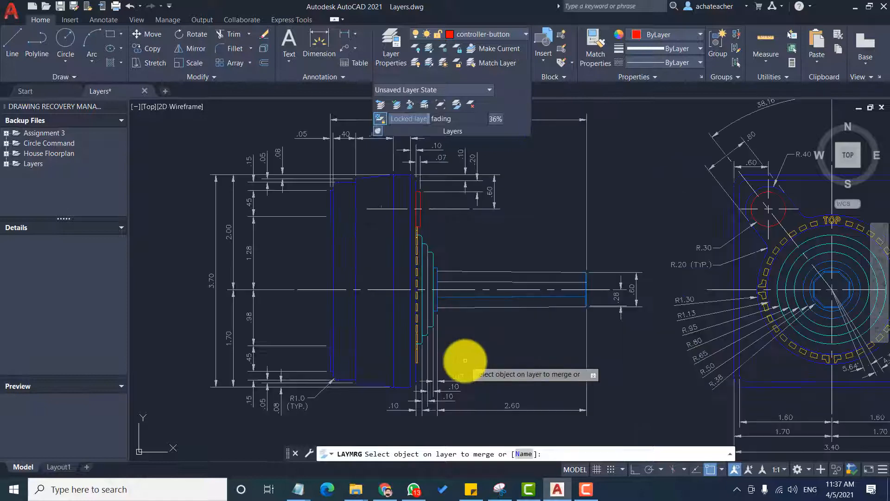
click(411, 229)
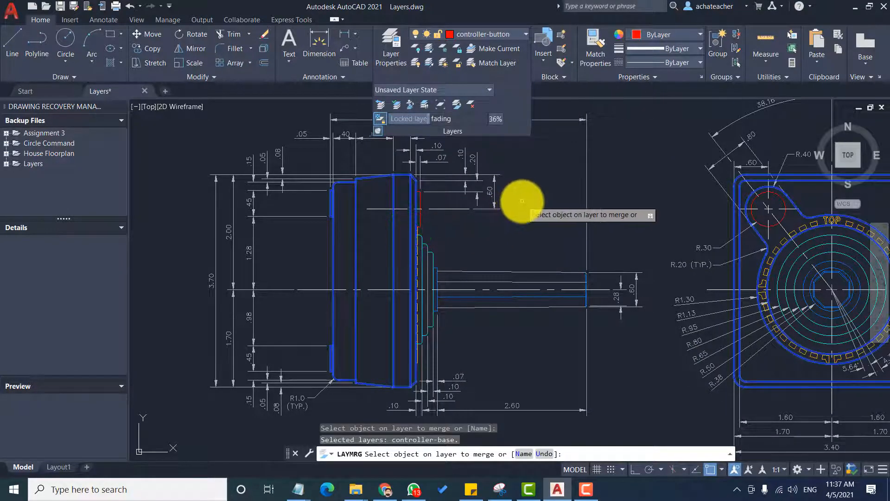
key(Return)
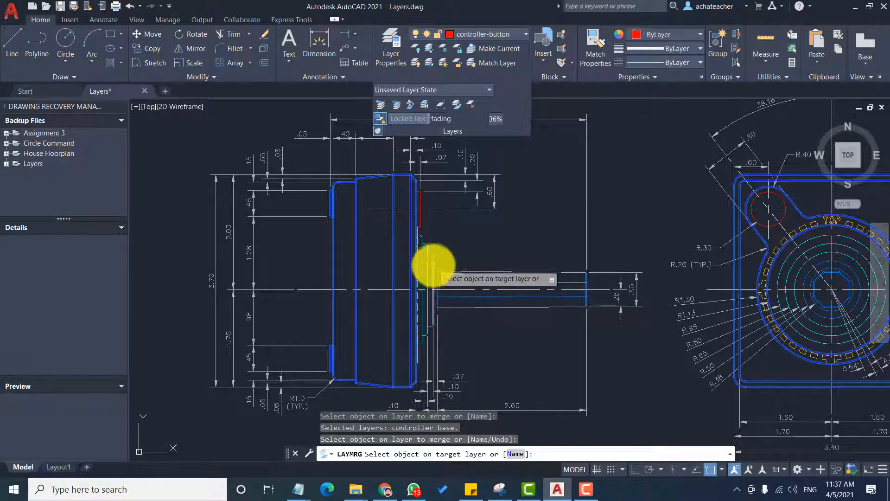
click(435, 260)
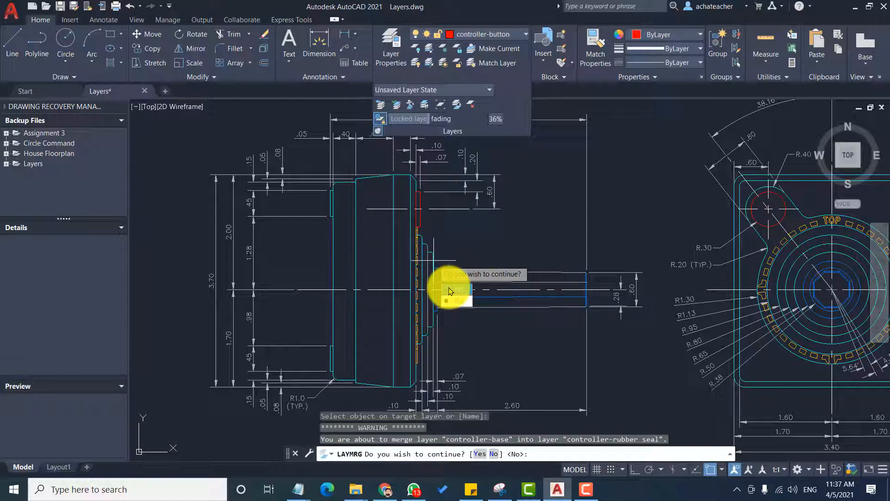
click(449, 289)
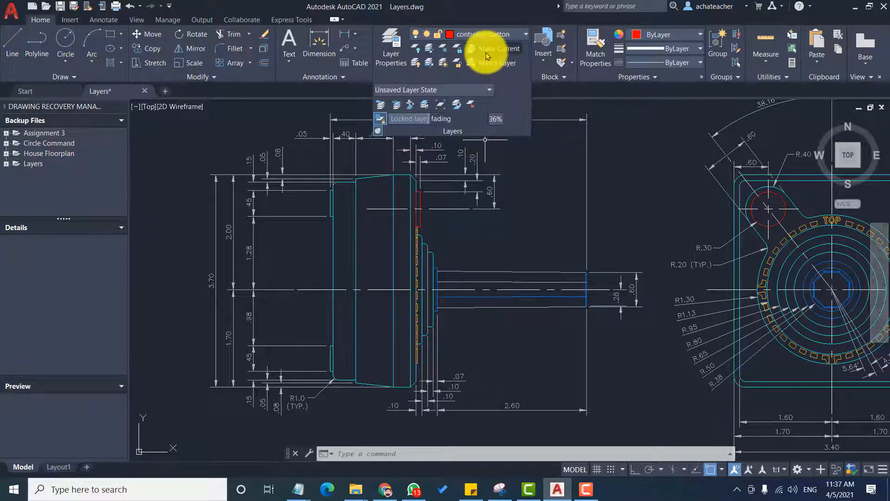
Check the layer list for controller-base, undo the layer merge, and check the list again.
click(478, 39)
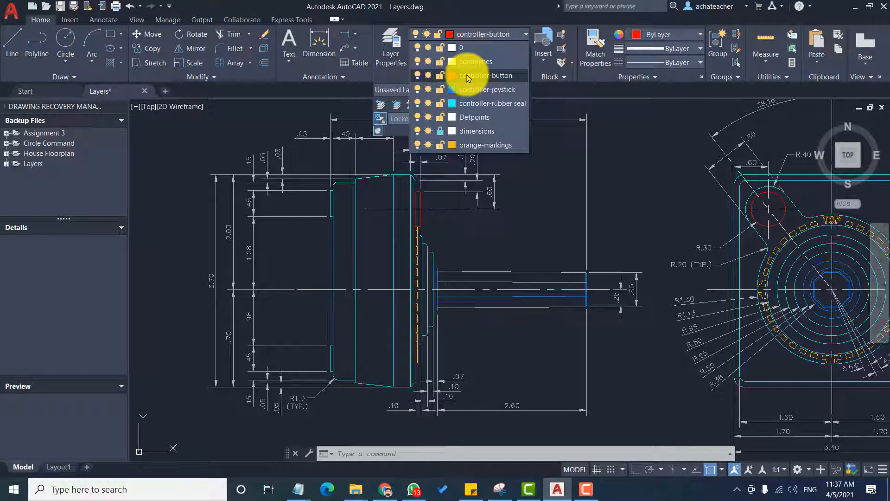
click(526, 194)
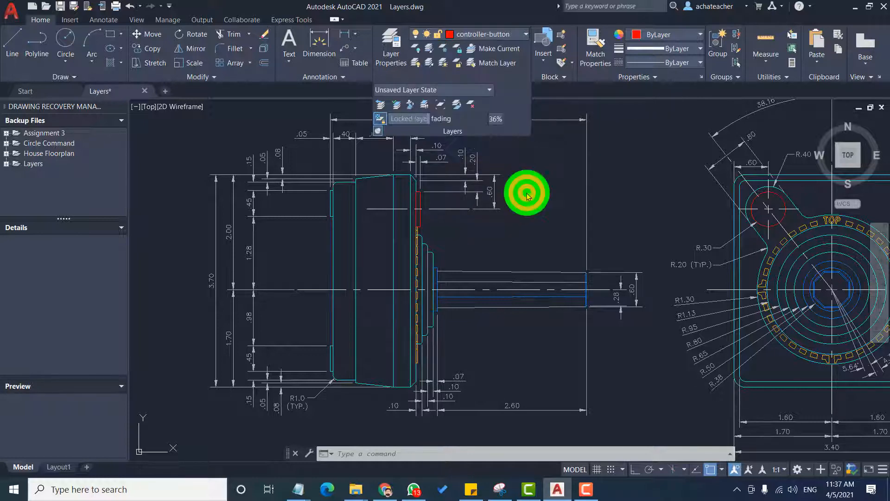
key(ctrl+z)
click(485, 34)
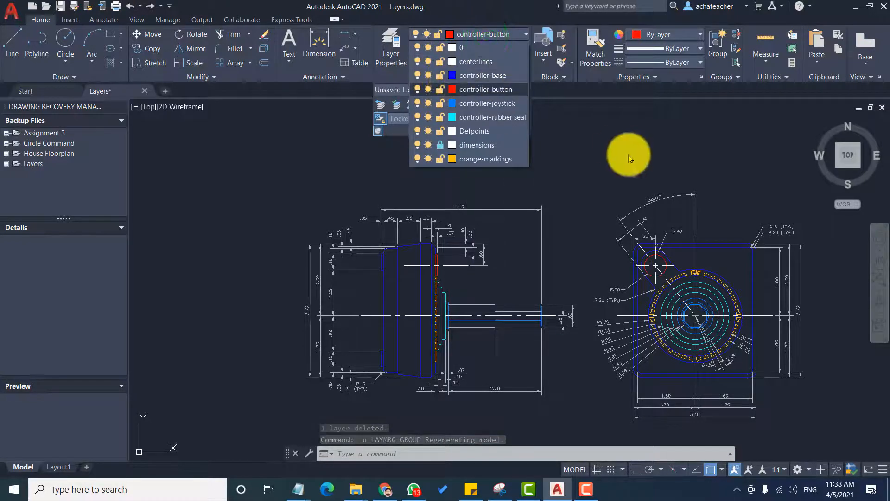
click(532, 196)
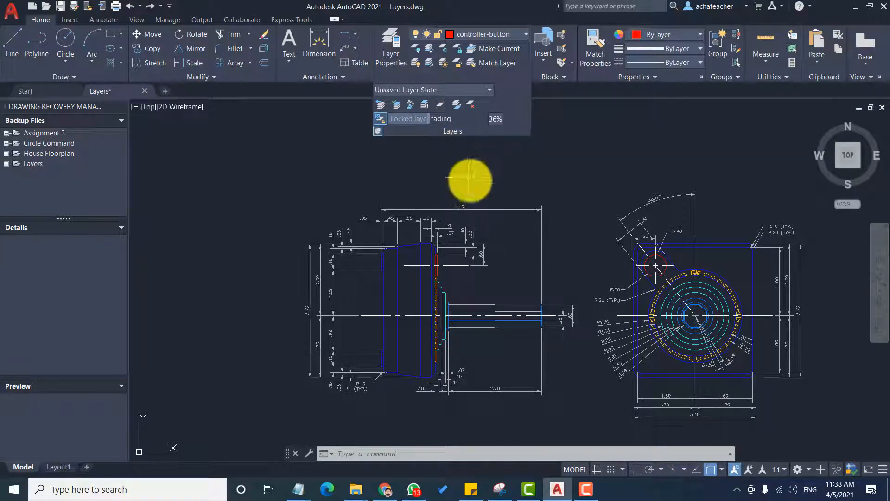
Turn the locked dimensions layer off and back on to identify its objects in the side view.
scroll(397, 410, up, 2)
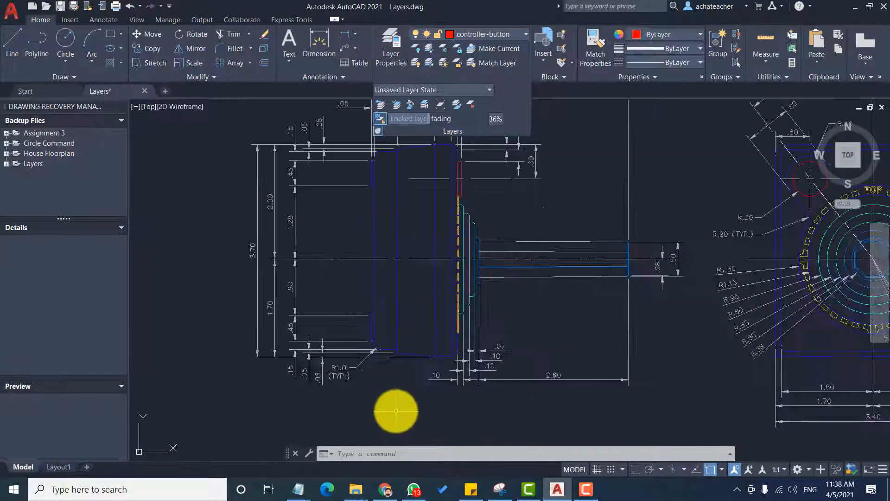
click(504, 32)
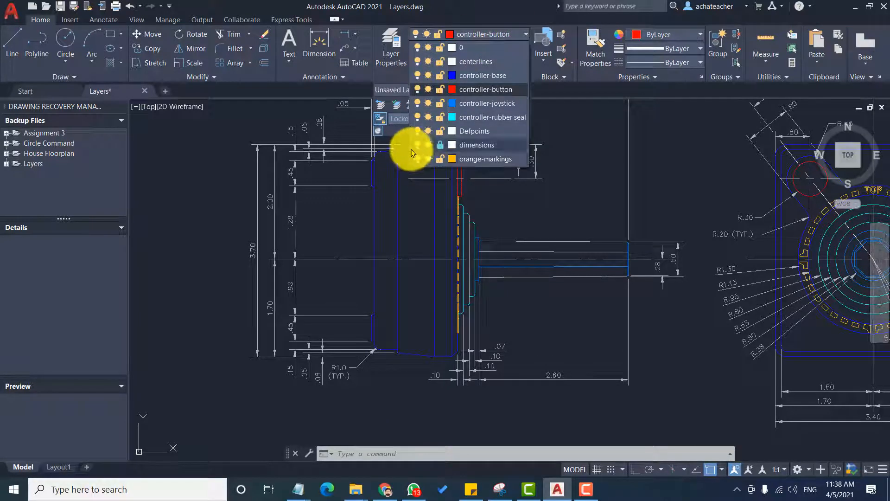
click(417, 145)
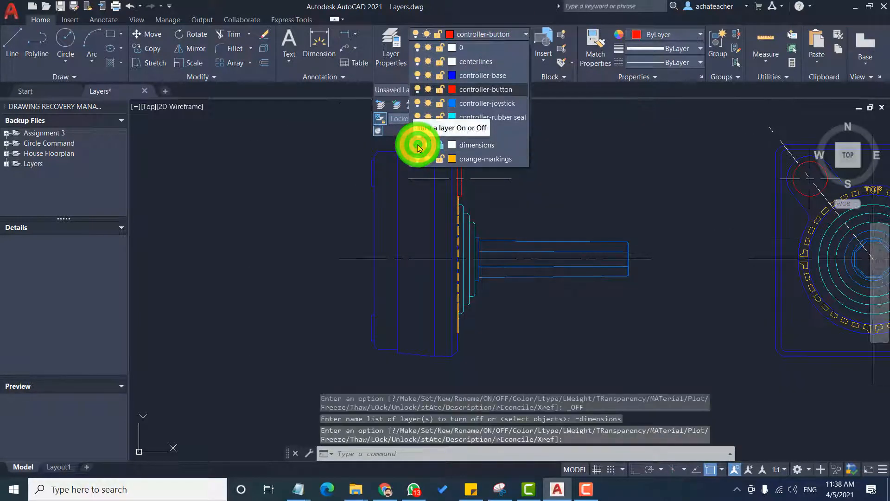
click(417, 145)
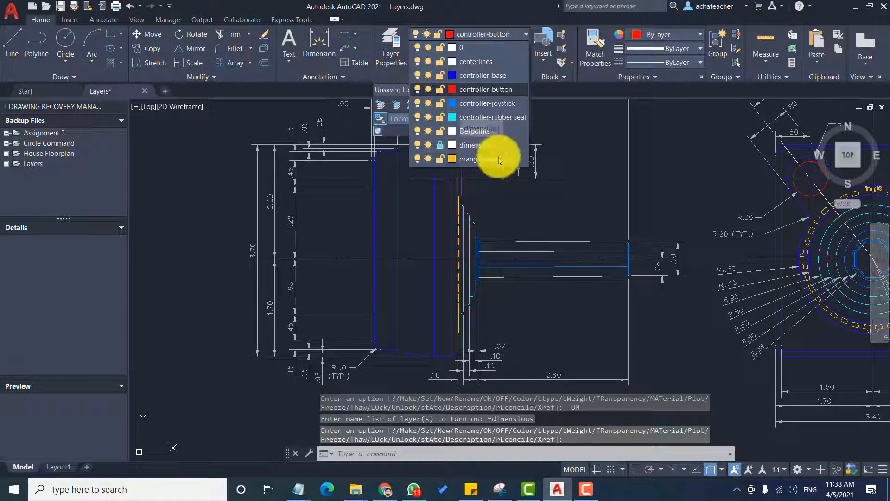
click(588, 143)
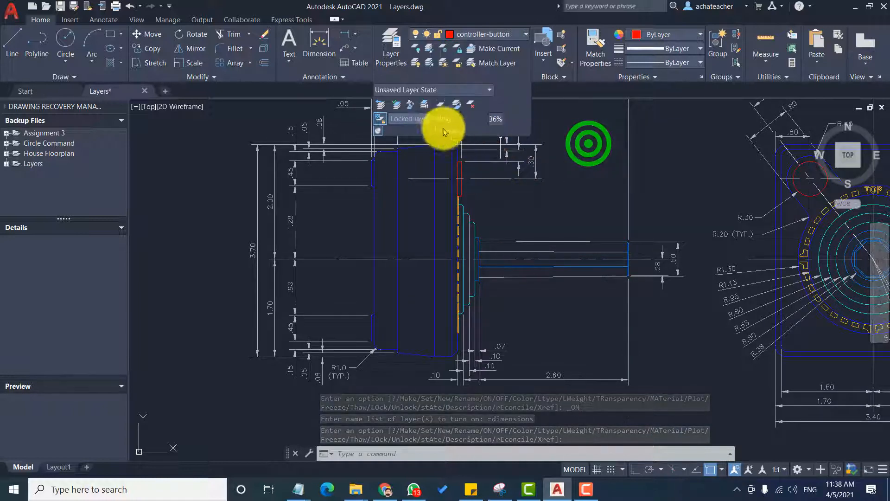
Set the locked layer fading to 80% and inspect a faded dimension beside the controller base.
drag(432, 120, 496, 121)
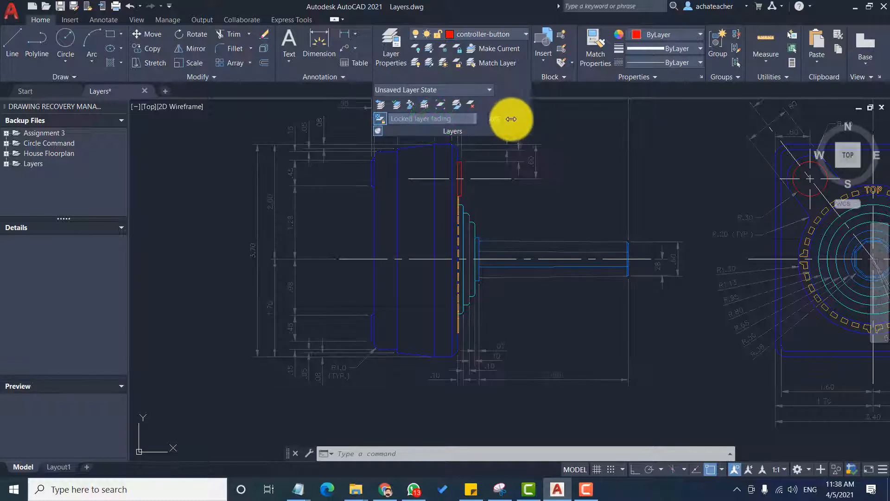
click(485, 118)
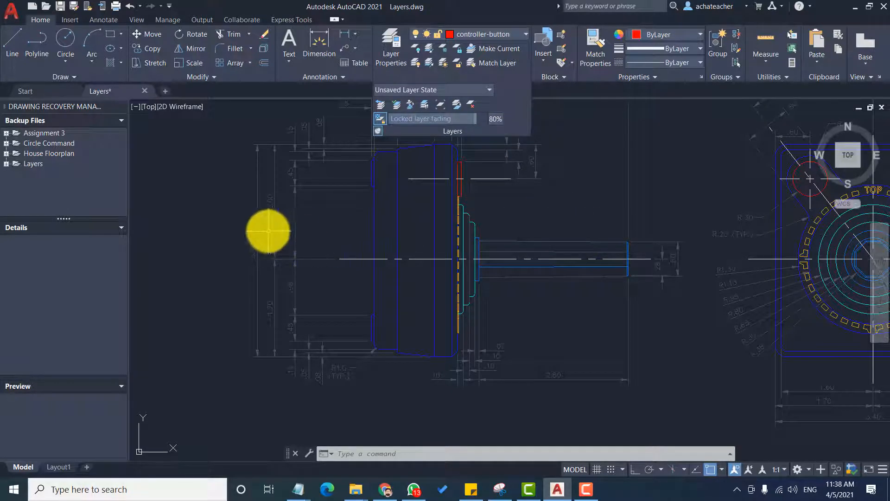
mouse_move(296, 201)
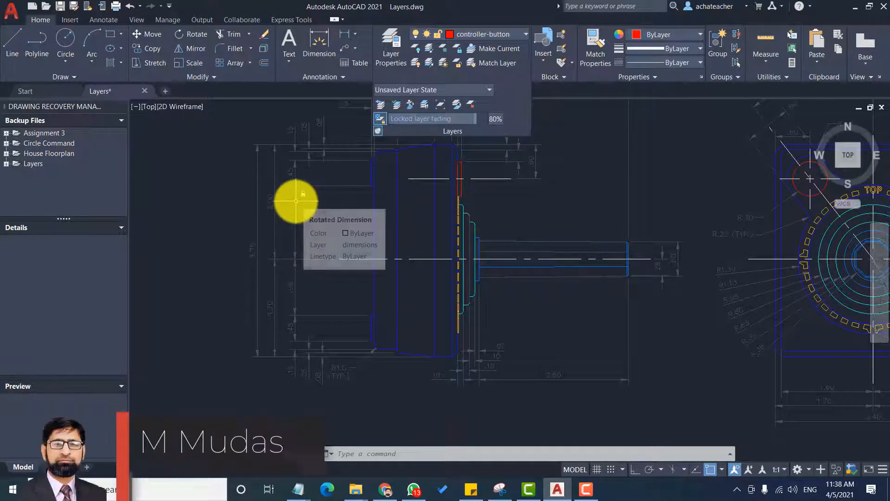